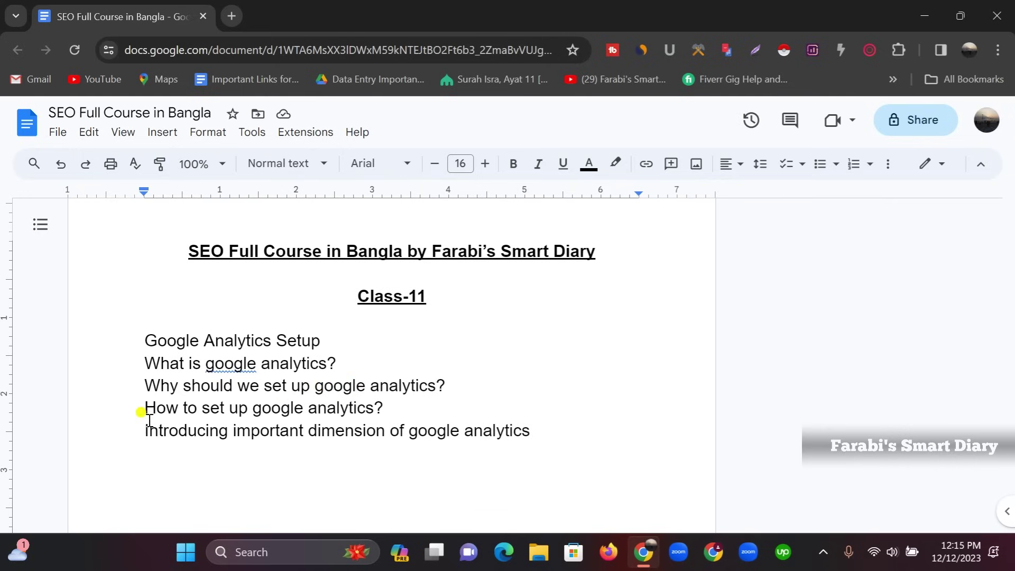
# Search Google for 'google analytics' in a new browser tab
pyautogui.moveTo(142, 408); pyautogui.dragTo(393, 415)
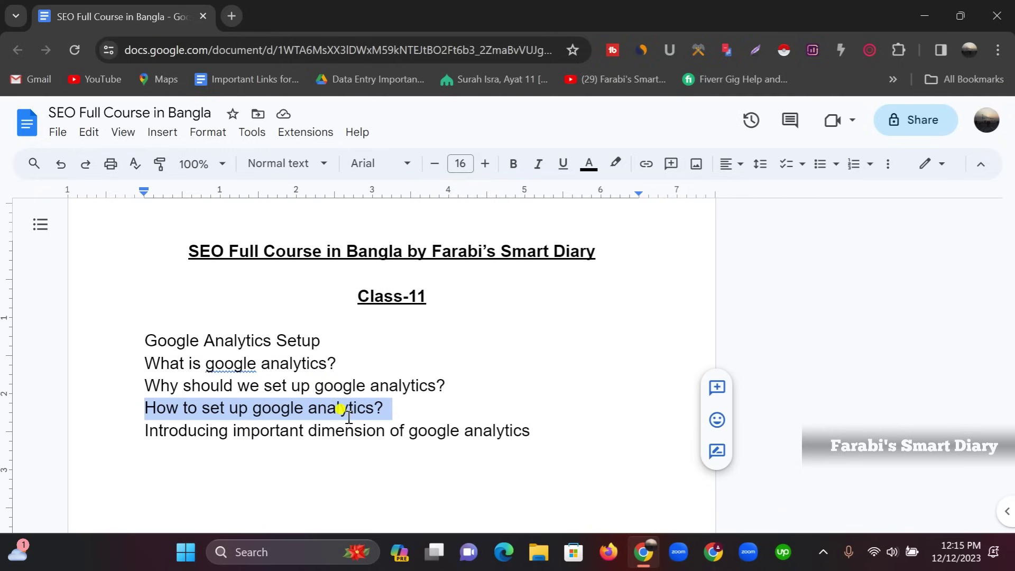
pyautogui.click(231, 15)
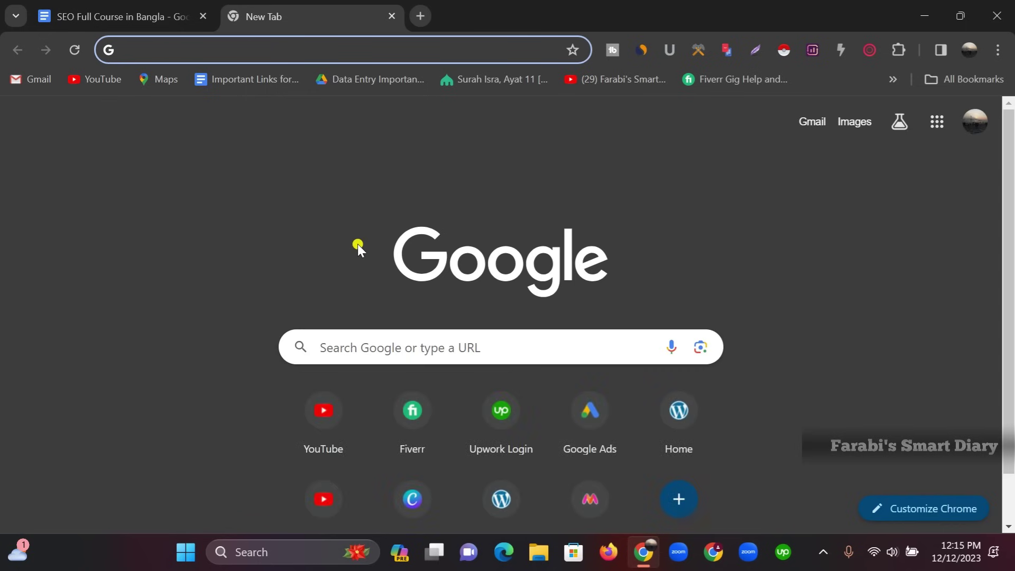
pyautogui.write('google')
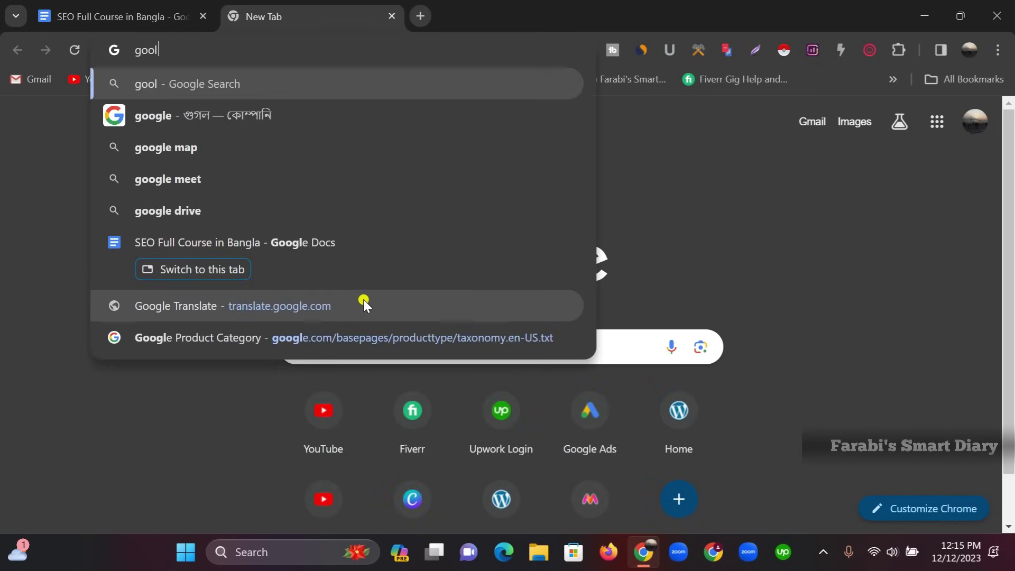
pyautogui.write(' anal')
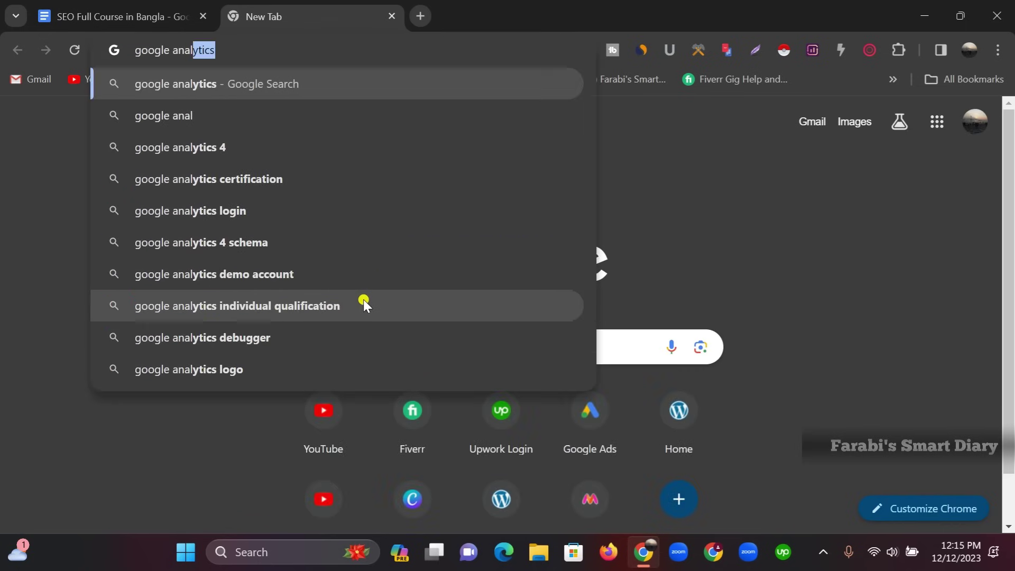
pyautogui.press('Return')
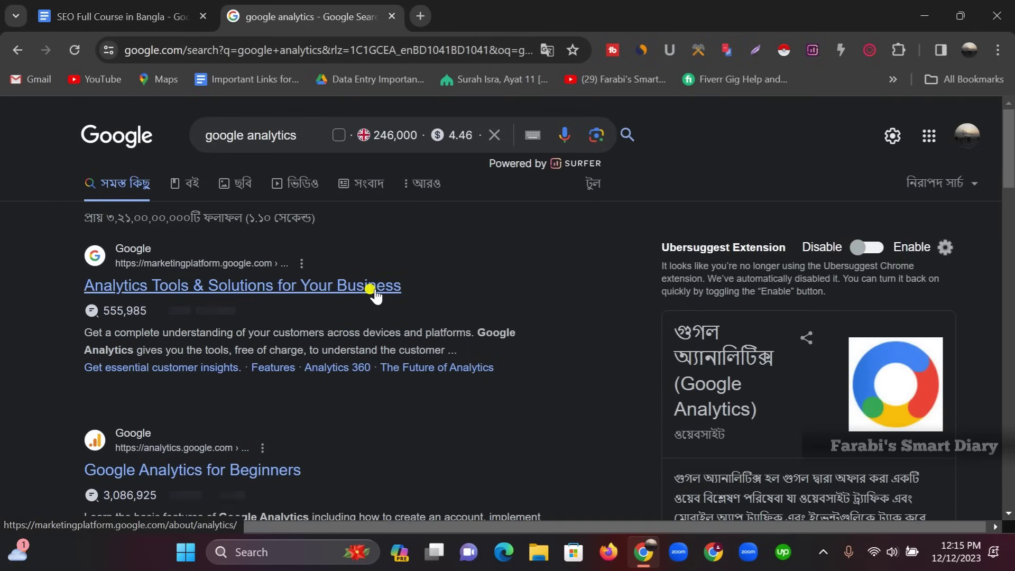
# Open the Analytics Tools & Solutions result and follow 'Get started today' to the Google Analytics welcome page
pyautogui.click(141, 289)
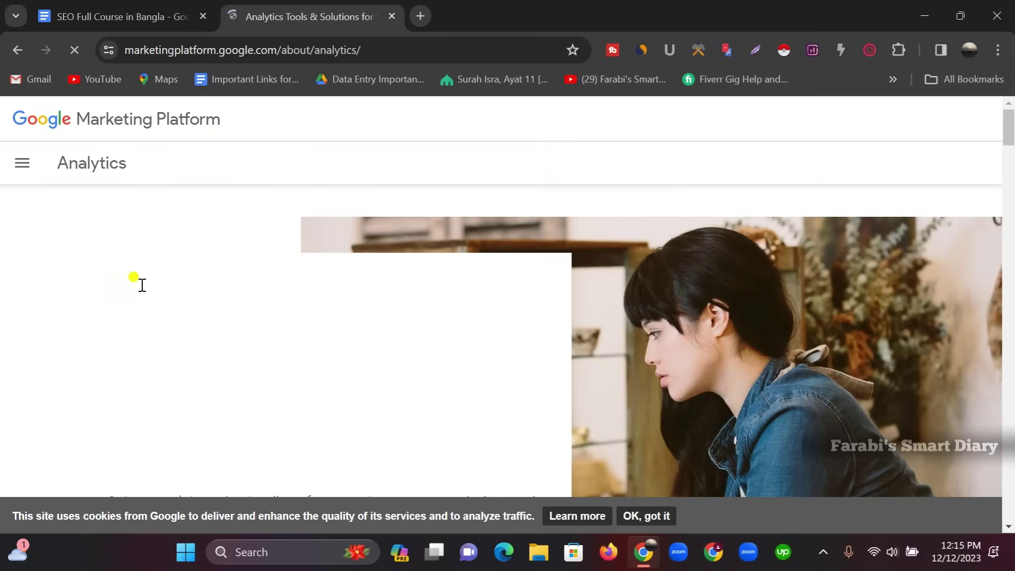
pyautogui.scroll(-2, 296, 210)
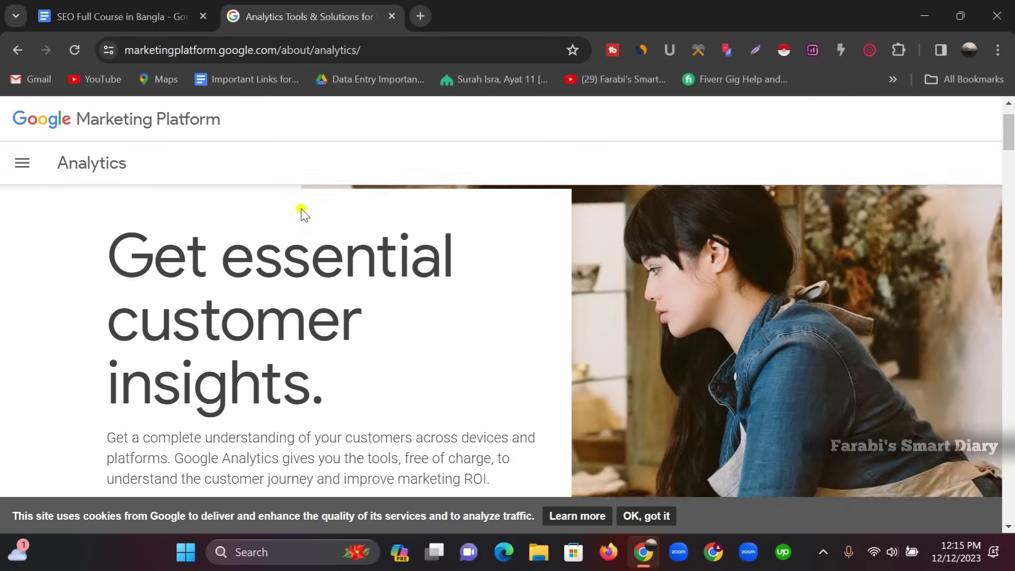
pyautogui.scroll(-5, 232, 293)
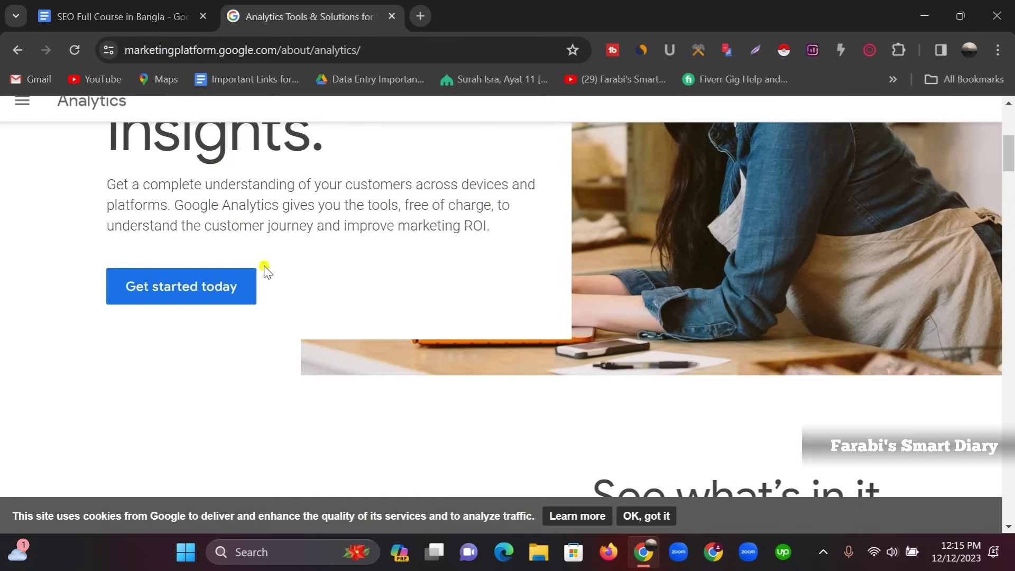
pyautogui.click(180, 289)
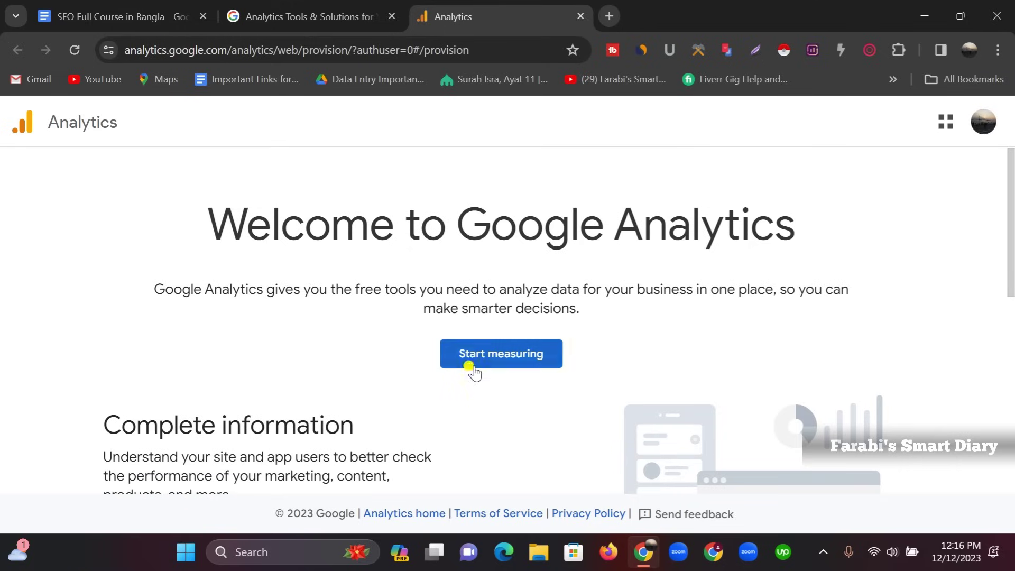
# Choose 'Start measuring' to bring up the Create an account form
pyautogui.click(496, 358)
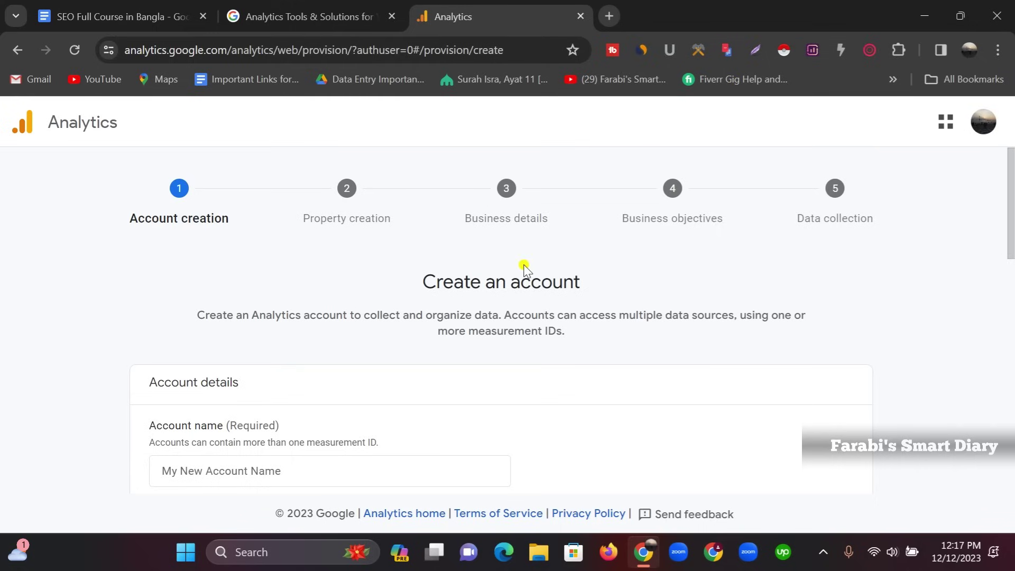
# Enter an account name, replacing the autofilled suggestion
pyautogui.scroll(-3, 214, 227)
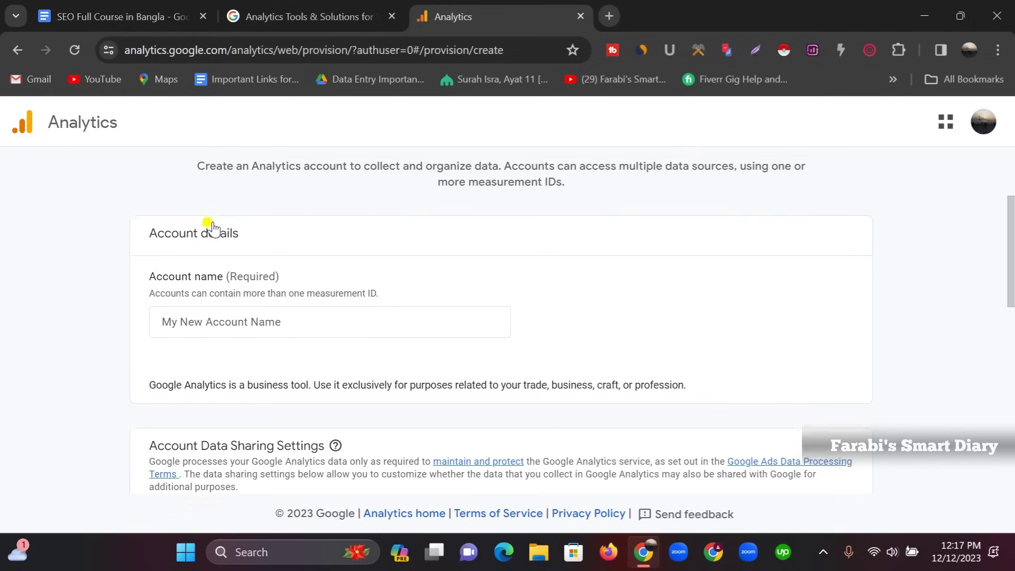
pyautogui.scroll(-2, 216, 229)
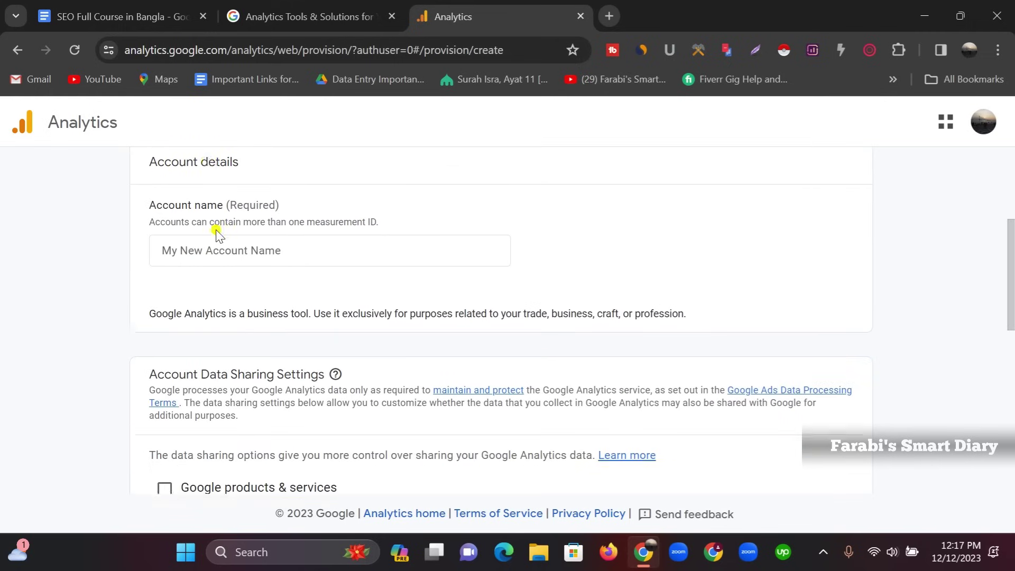
pyautogui.click(214, 238)
pyautogui.click(379, 265)
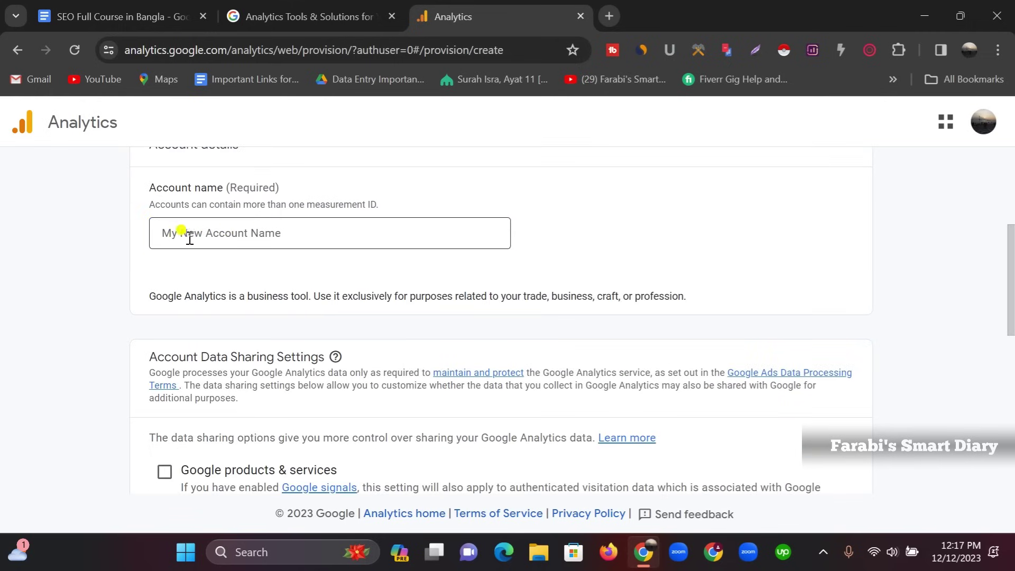
pyautogui.click(264, 235)
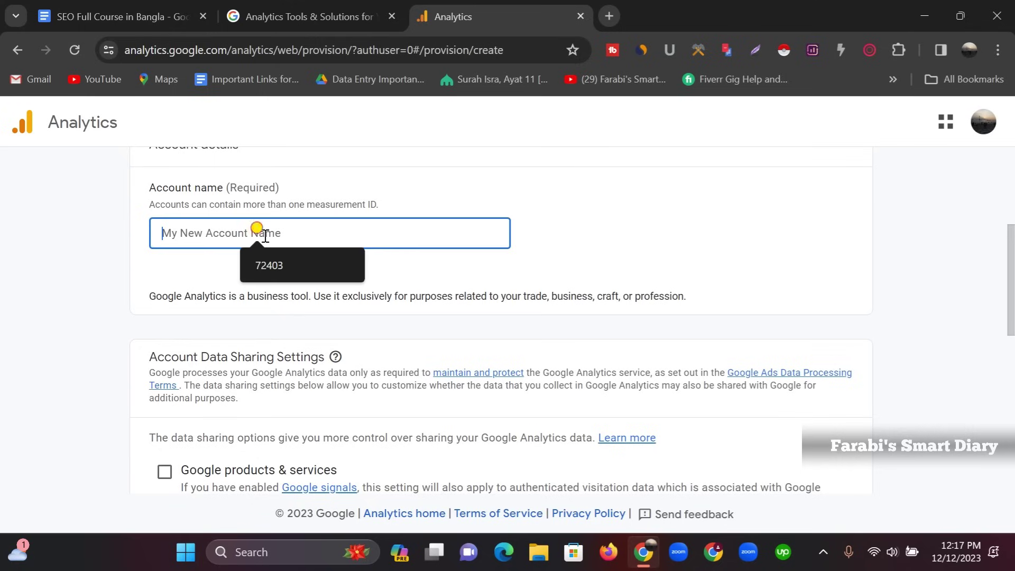
pyautogui.click(356, 262)
pyautogui.press('BackSpace')
pyautogui.press('BackSpace')
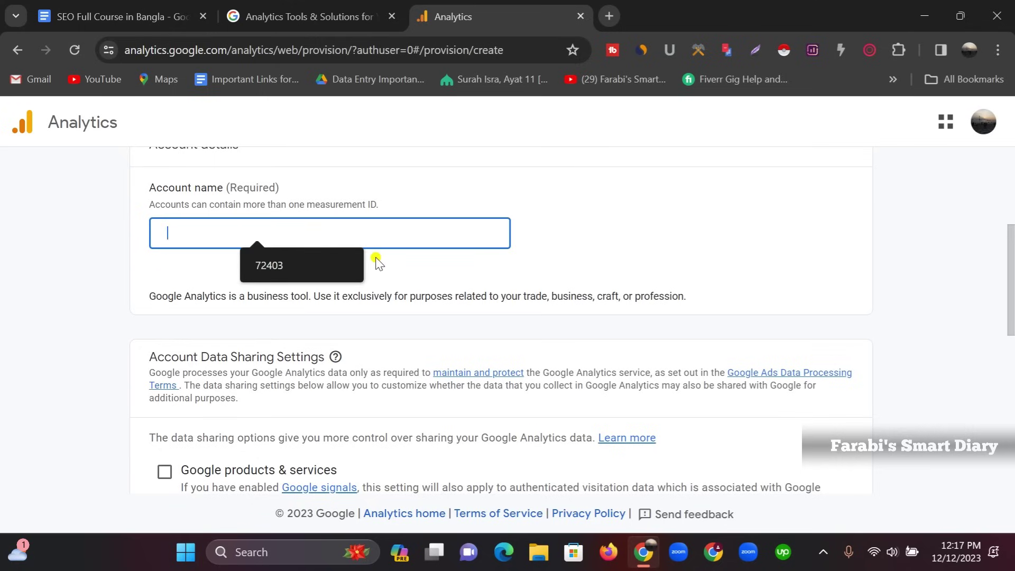
pyautogui.write('Farabi Adnan')
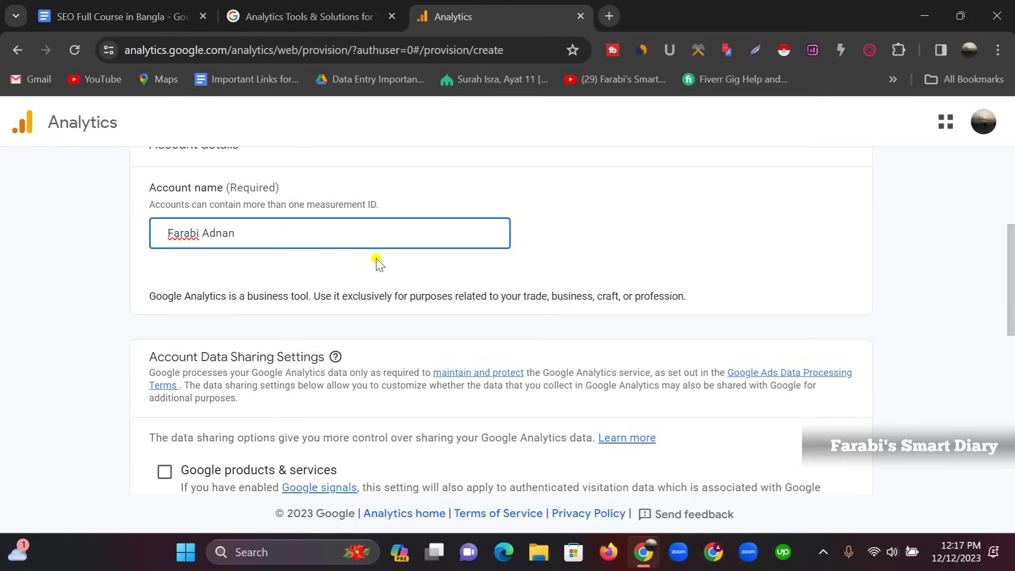
# Enable Google products & services sharing so all four data-sharing options are on, then continue
pyautogui.scroll(-3, 219, 324)
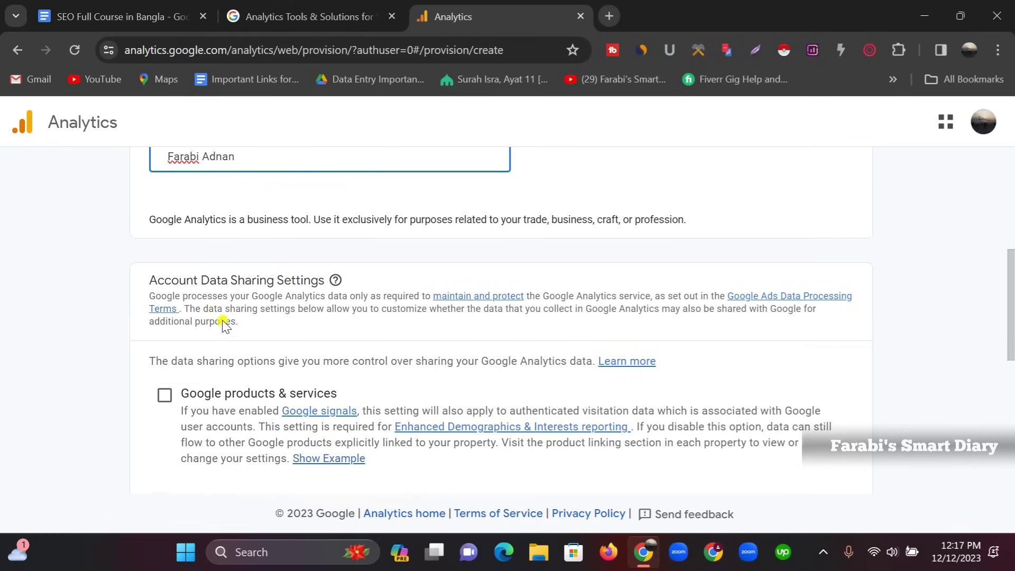
pyautogui.scroll(-3, 221, 324)
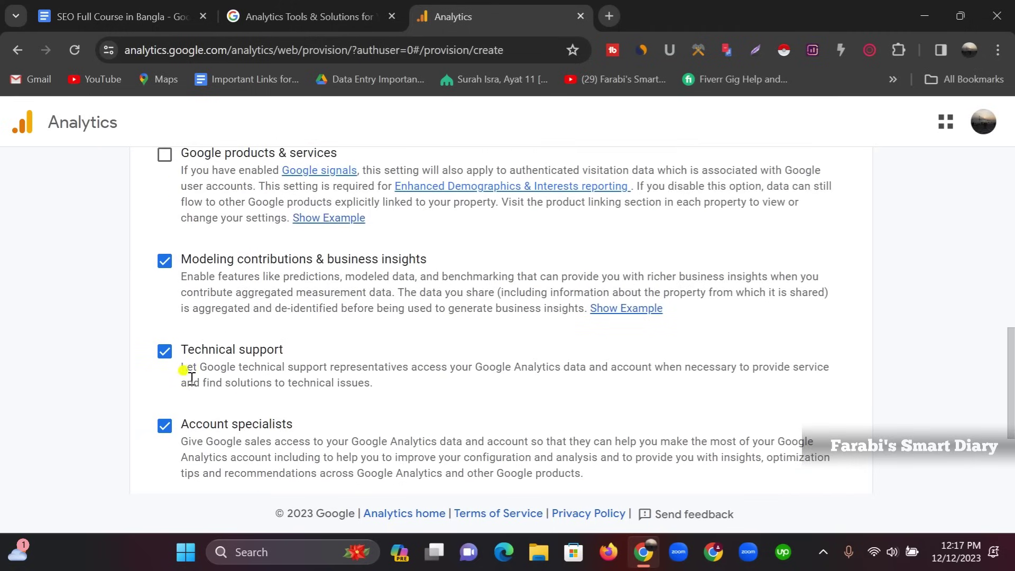
pyautogui.scroll(-2, 180, 364)
pyautogui.scroll(3, 176, 259)
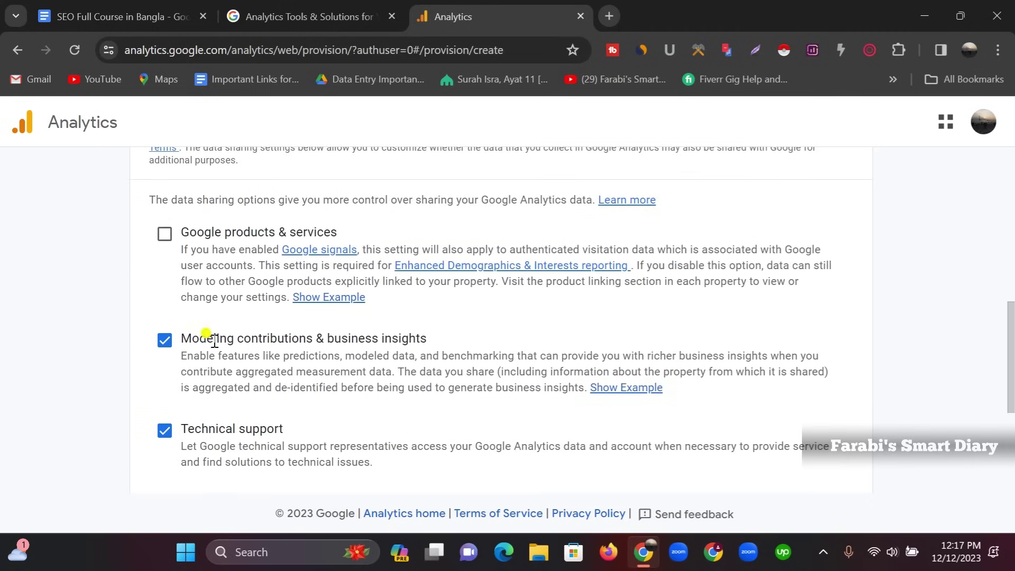
pyautogui.click(164, 234)
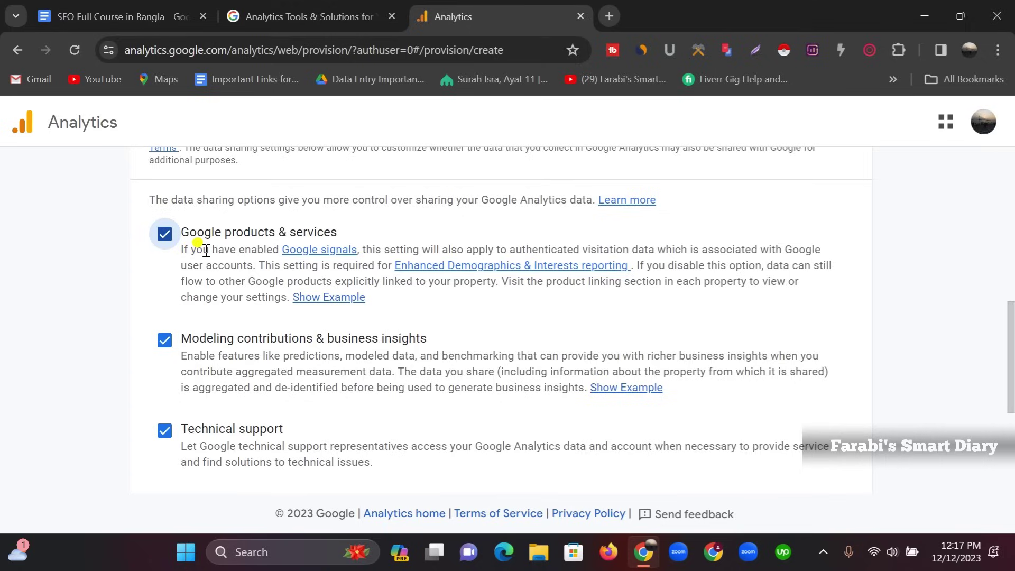
pyautogui.scroll(-5, 206, 251)
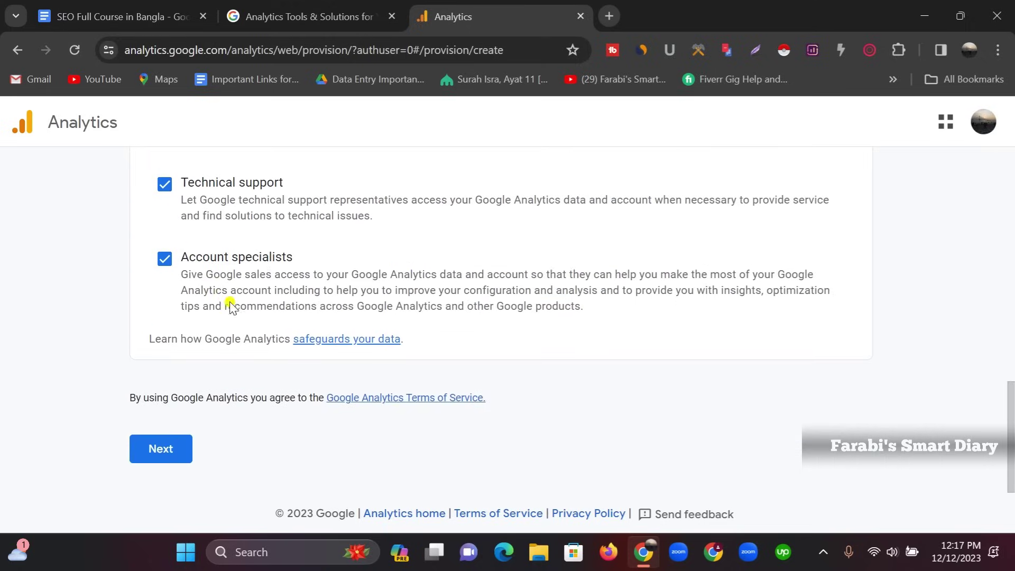
pyautogui.click(159, 448)
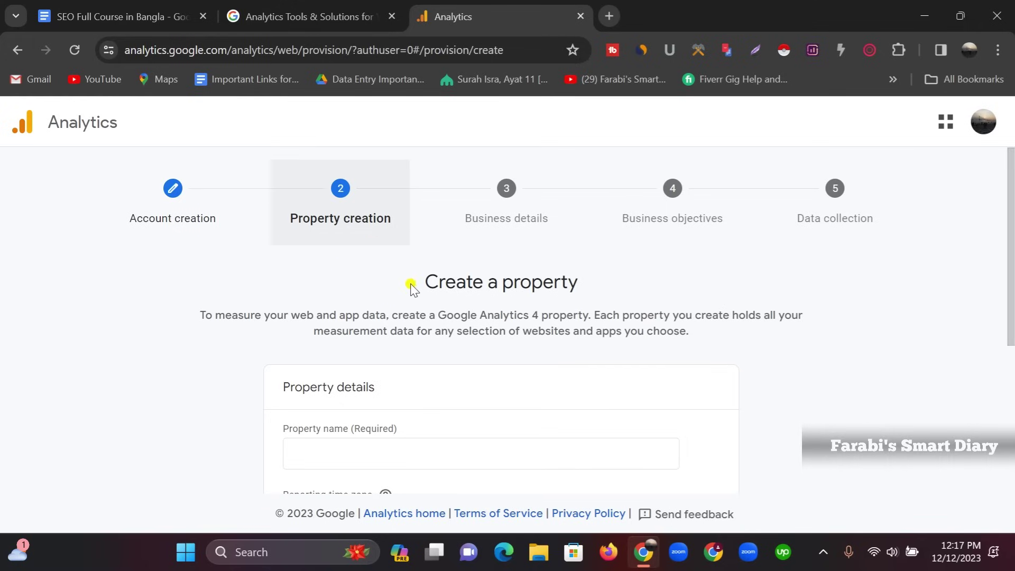
# Enter the property name, keeping United States (GMT-08:00) Los Angeles time zone and US Dollar currency
pyautogui.scroll(-3, 296, 258)
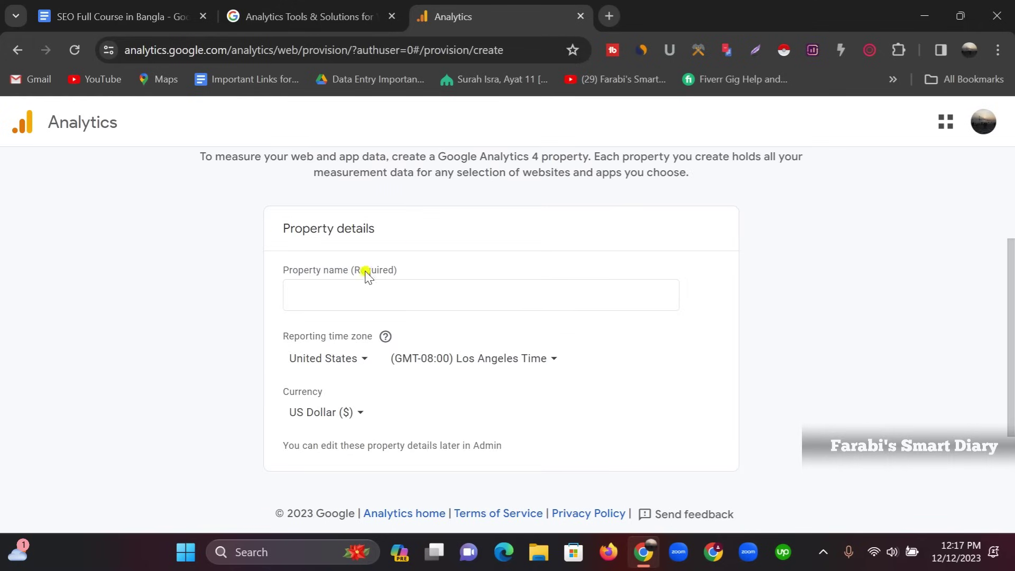
pyautogui.click(317, 290)
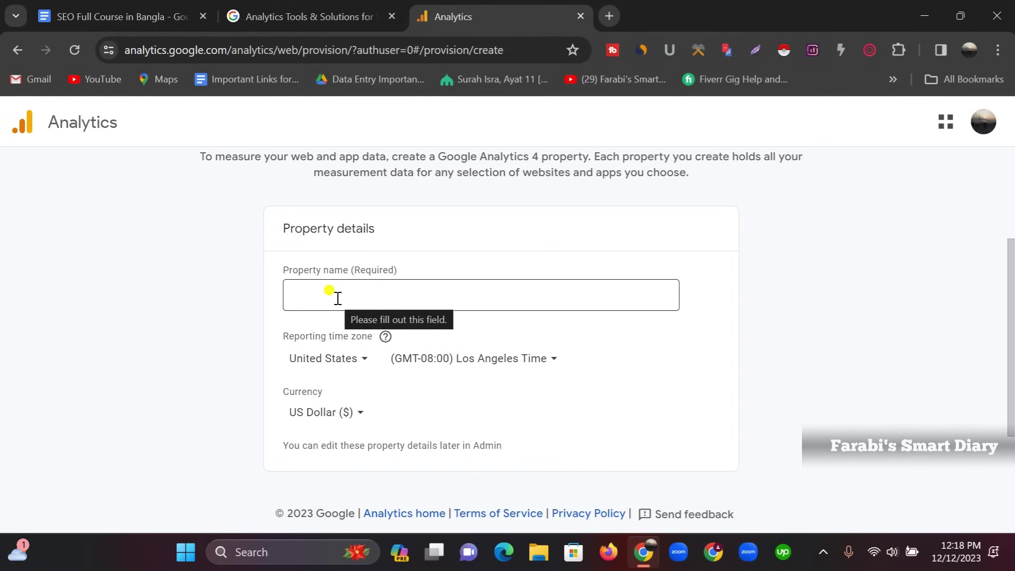
pyautogui.click(338, 298)
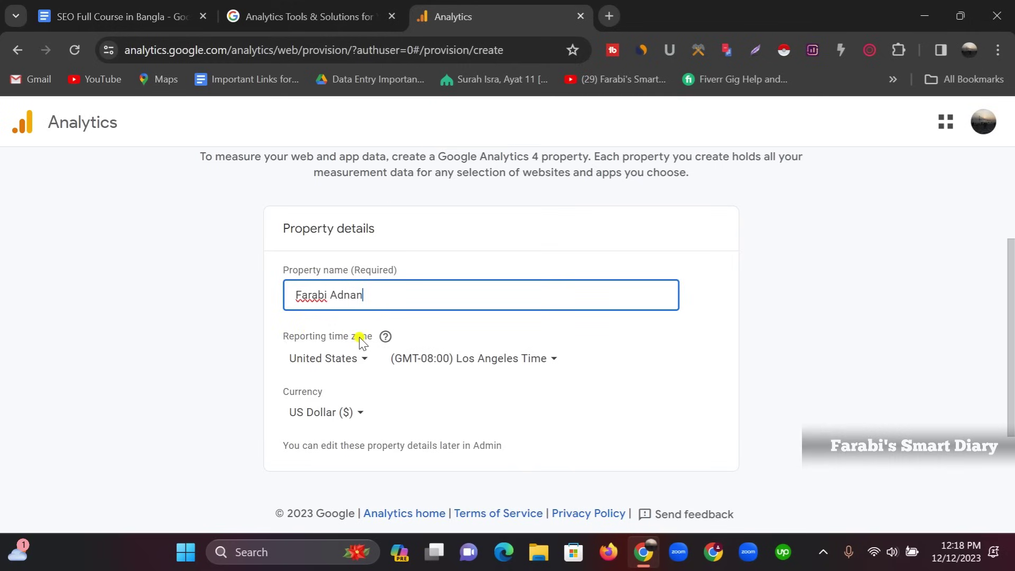
pyautogui.scroll(-2, 359, 339)
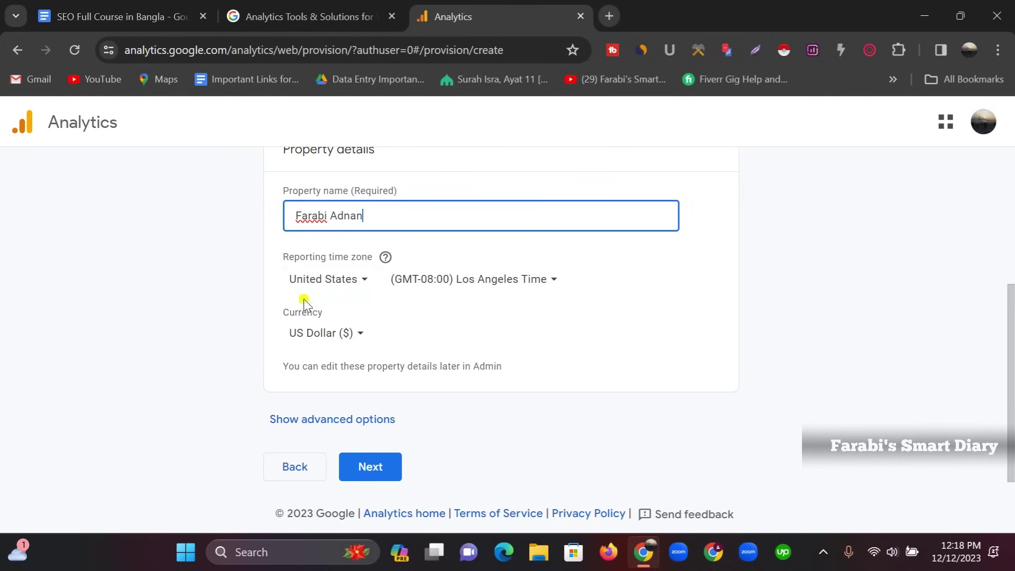
pyautogui.click(360, 284)
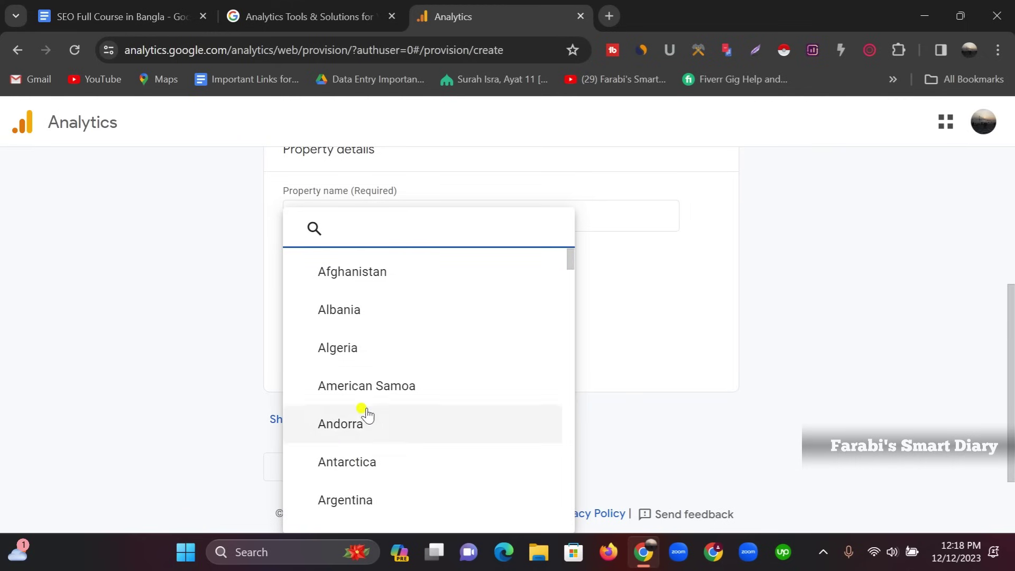
pyautogui.scroll(-5, 363, 420)
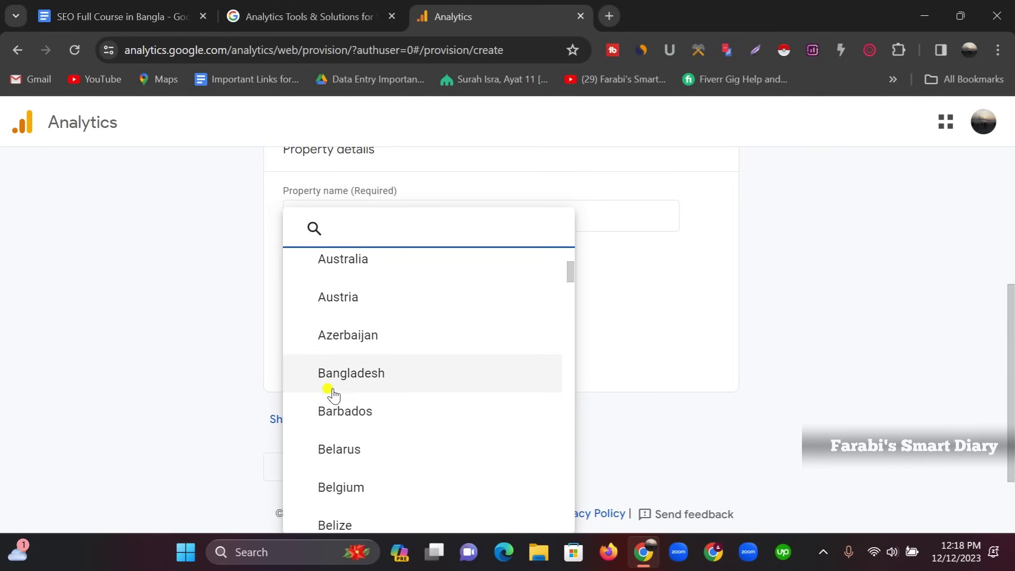
pyautogui.click(592, 398)
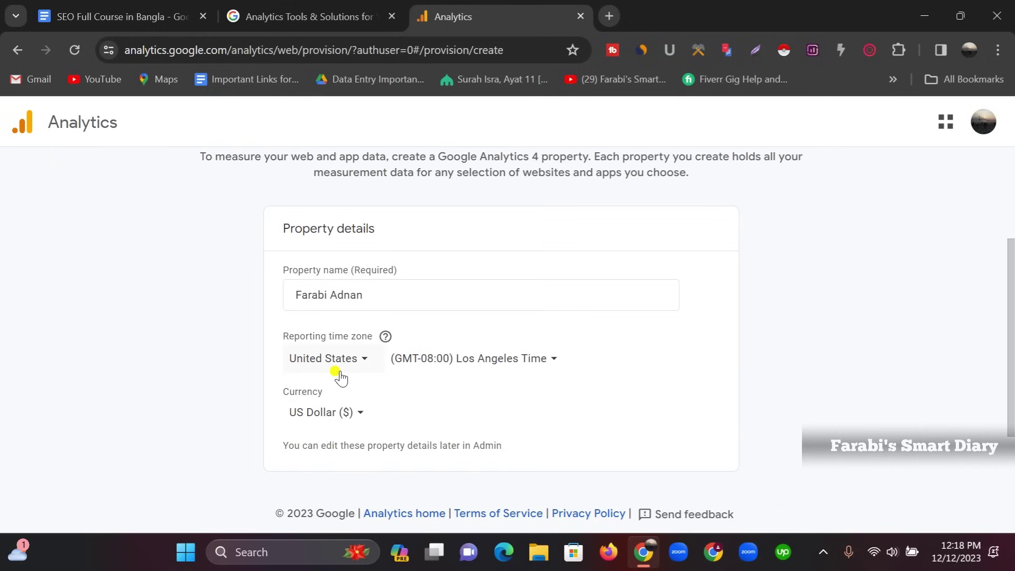
pyautogui.scroll(-2, 342, 374)
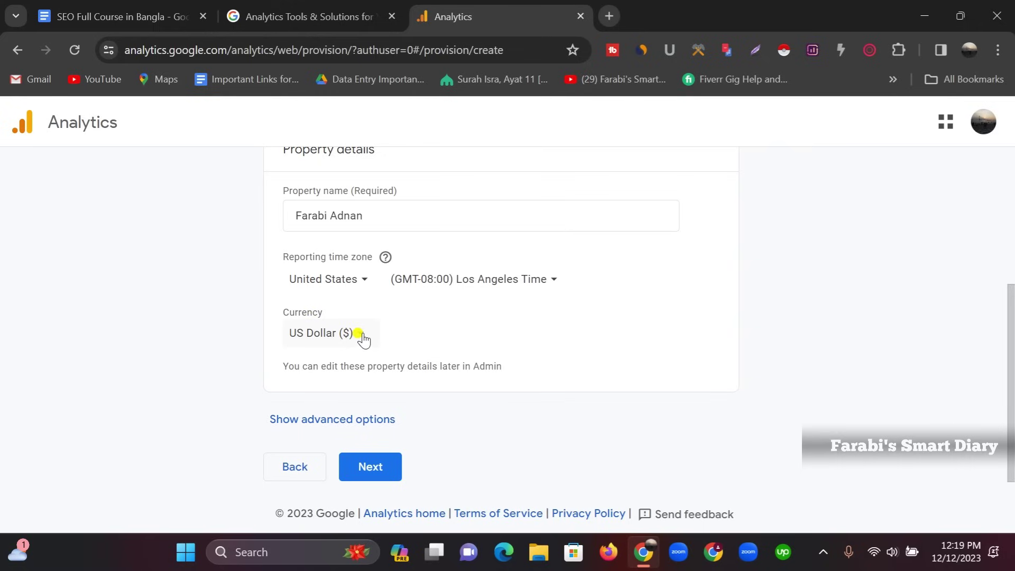
pyautogui.scroll(-1, 384, 412)
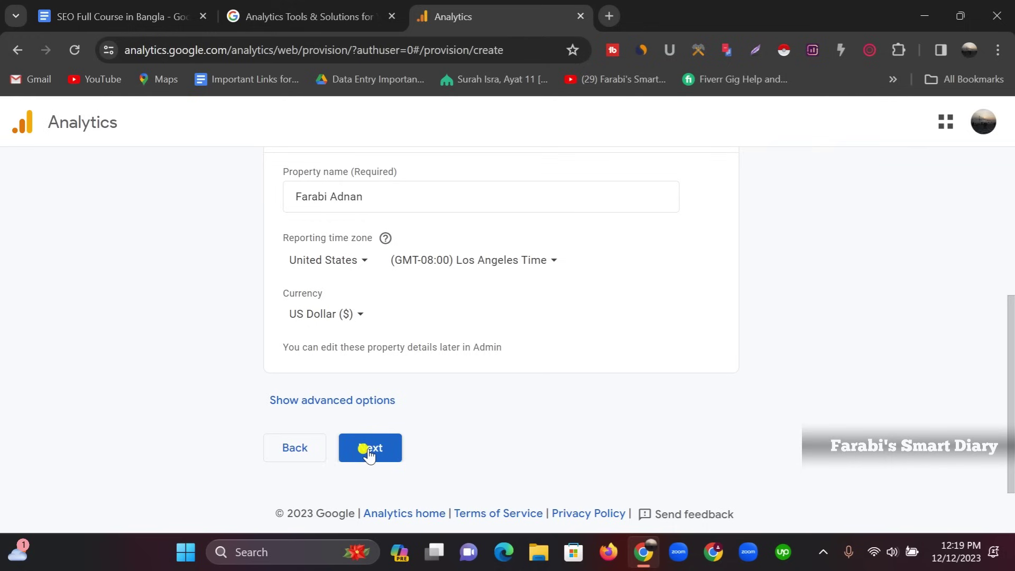
# Set the industry category to Science and business size to Small (1 to 10 employees)
pyautogui.click(369, 450)
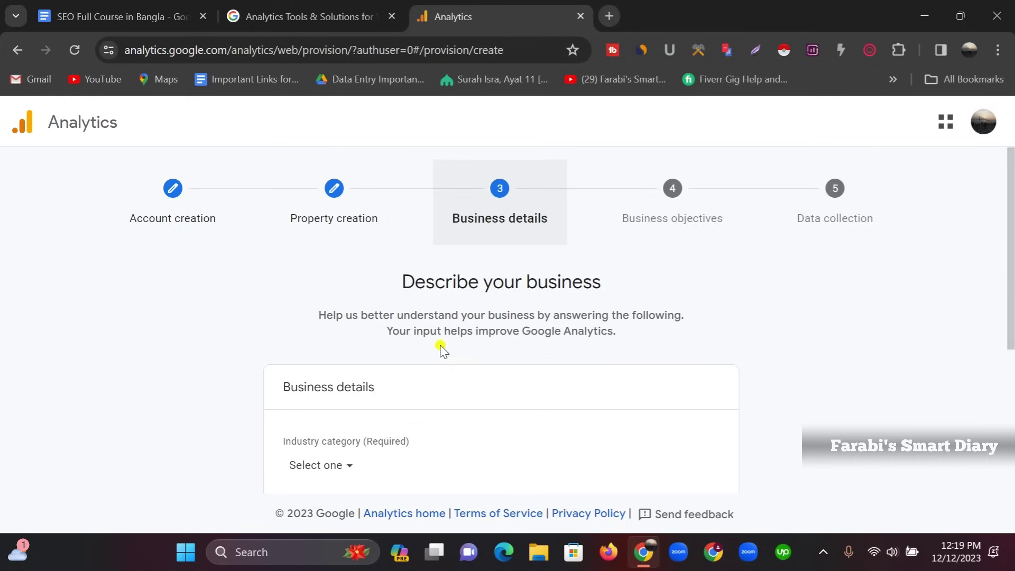
pyautogui.scroll(-3, 370, 359)
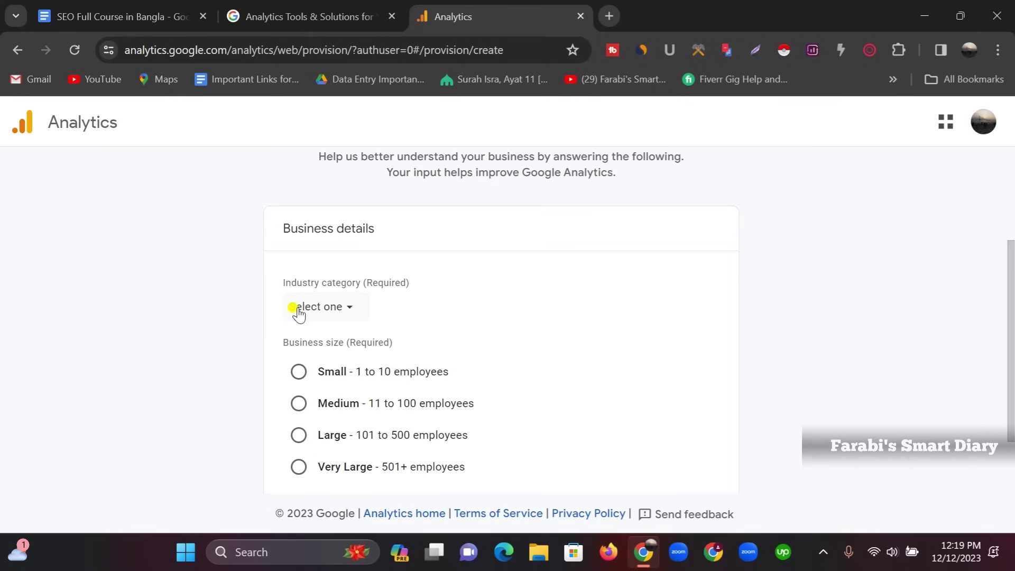
pyautogui.click(351, 313)
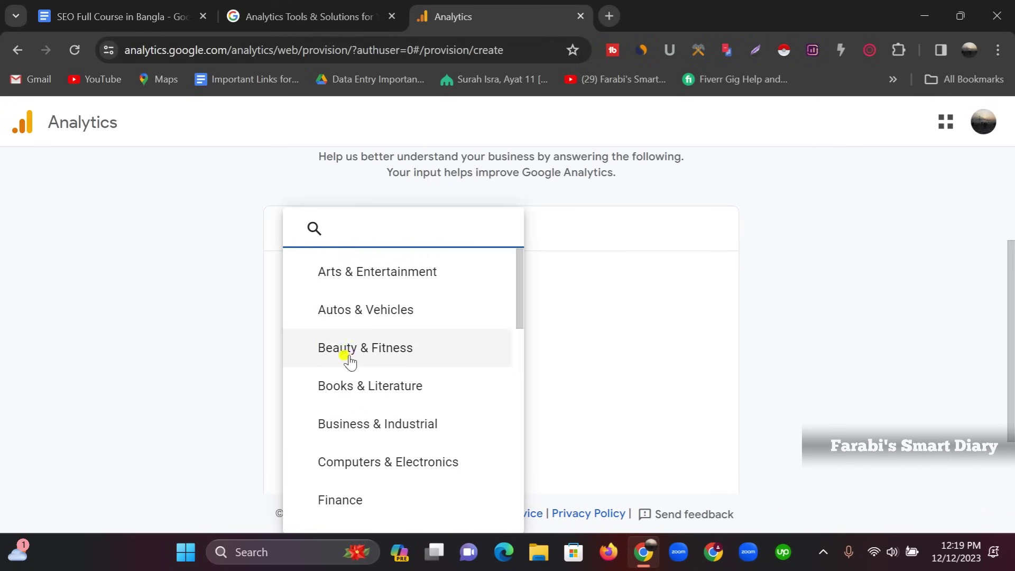
pyautogui.scroll(-7, 369, 414)
pyautogui.scroll(-6, 380, 390)
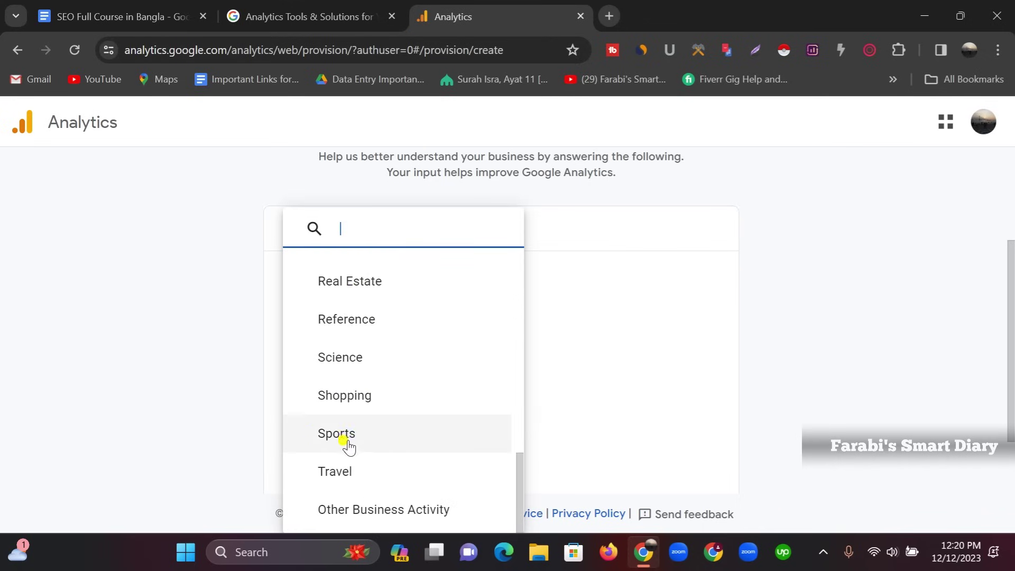
pyautogui.click(339, 357)
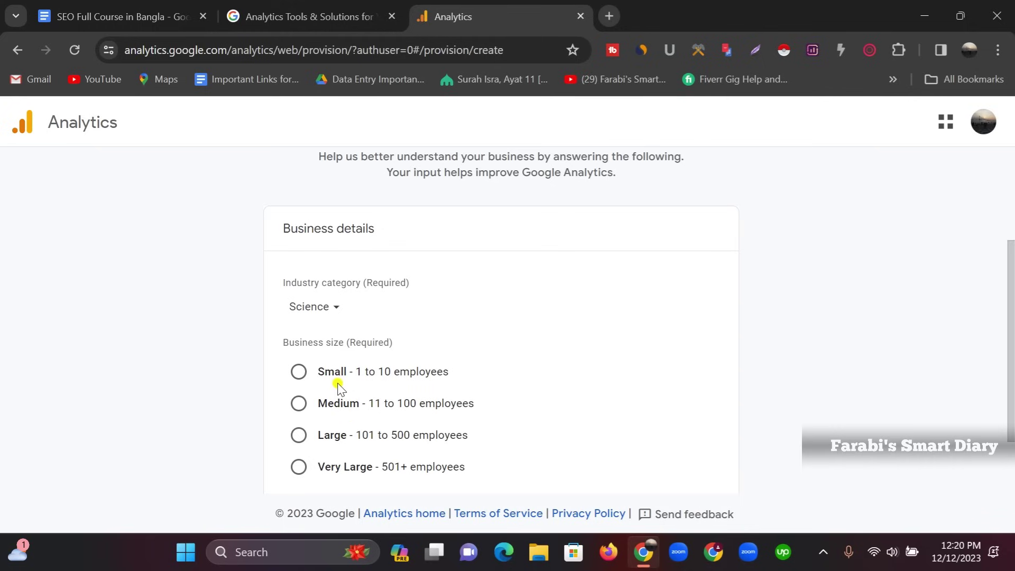
pyautogui.click(299, 374)
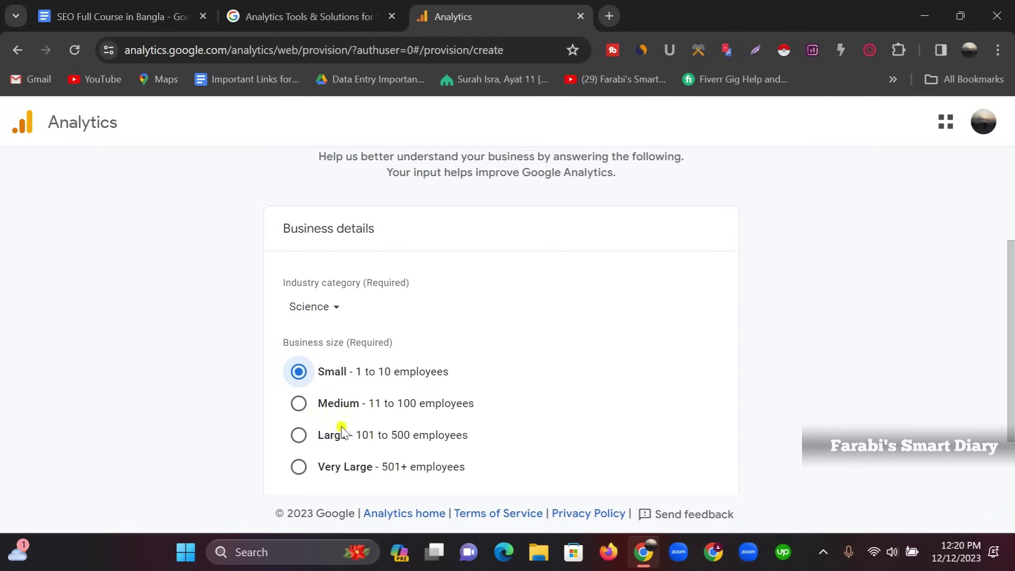
pyautogui.scroll(-2, 370, 401)
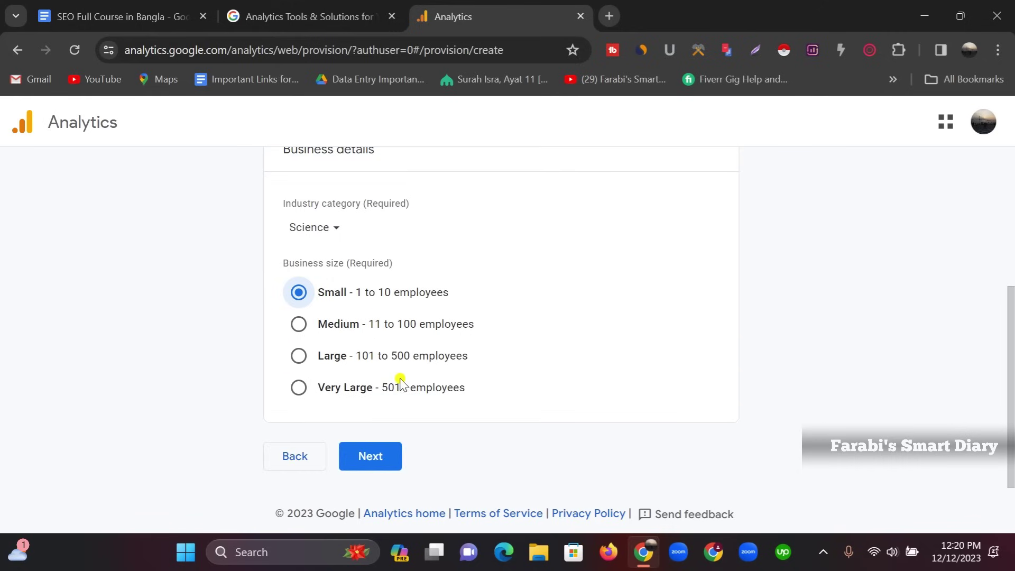
# Tick the Generate leads, Drive online sales, Raise brand awareness and Examine user behavior objectives
pyautogui.click(369, 458)
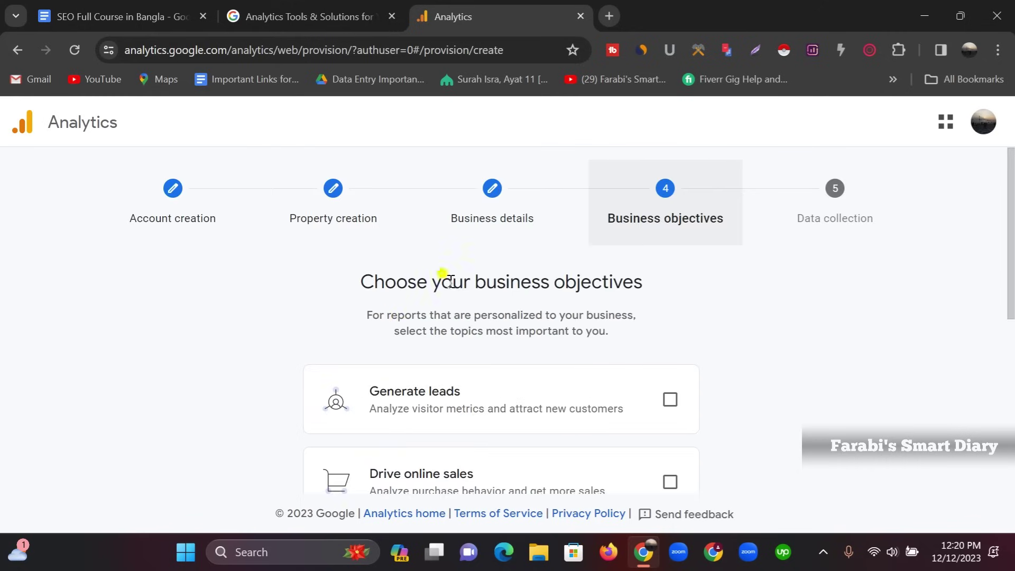
pyautogui.scroll(-3, 603, 288)
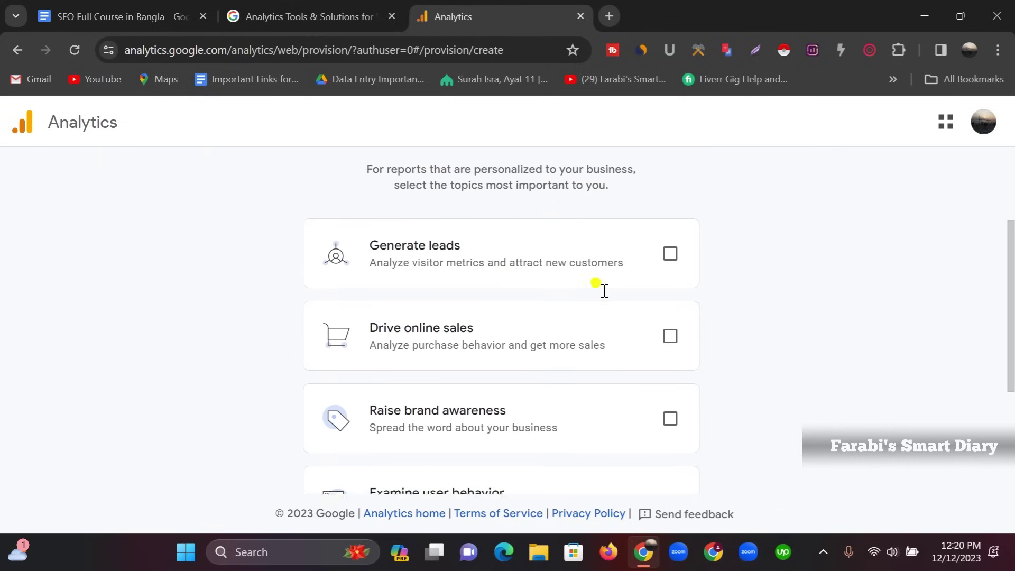
pyautogui.scroll(3, 576, 286)
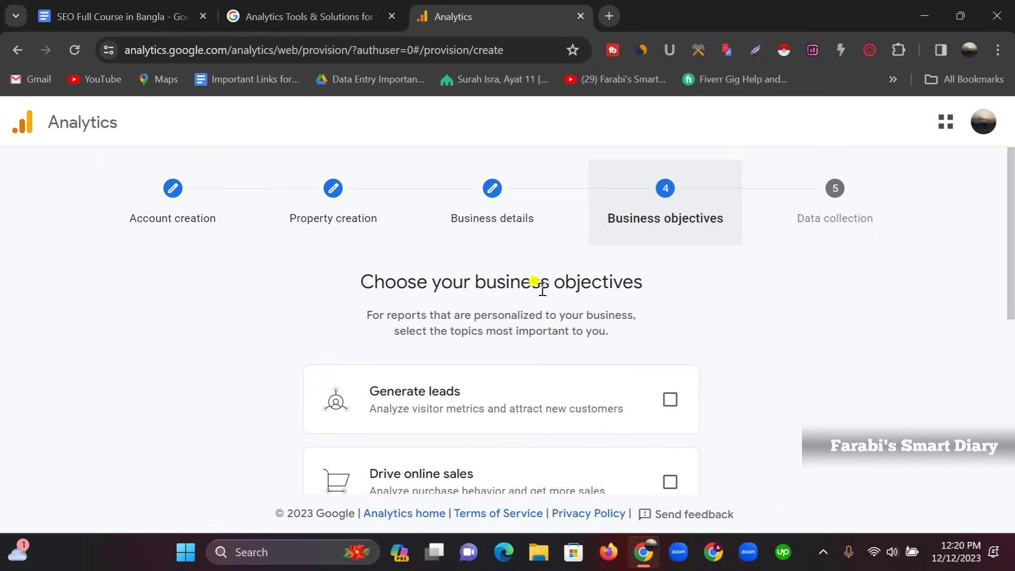
pyautogui.scroll(-2, 542, 294)
pyautogui.scroll(-1, 502, 317)
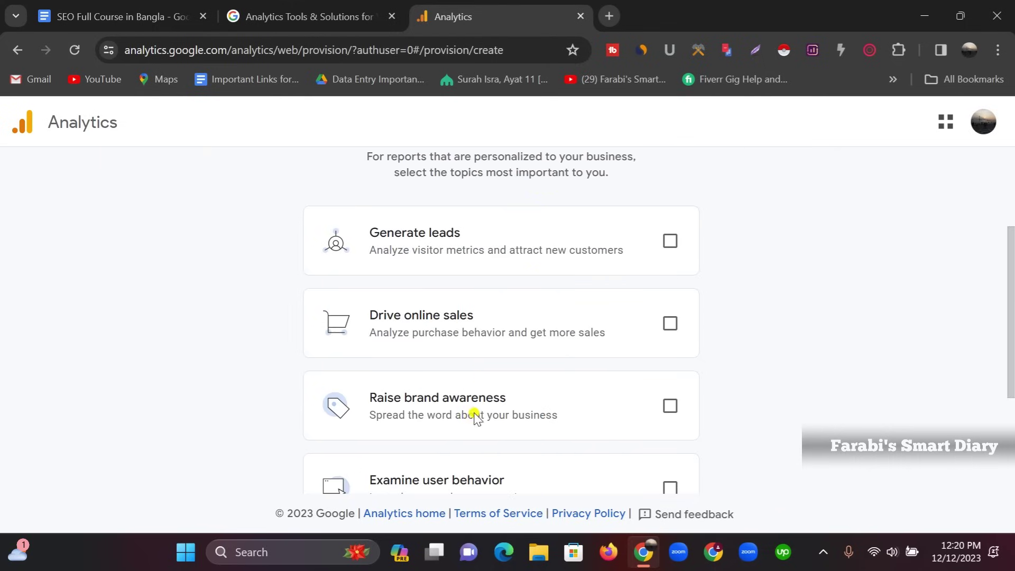
pyautogui.click(671, 242)
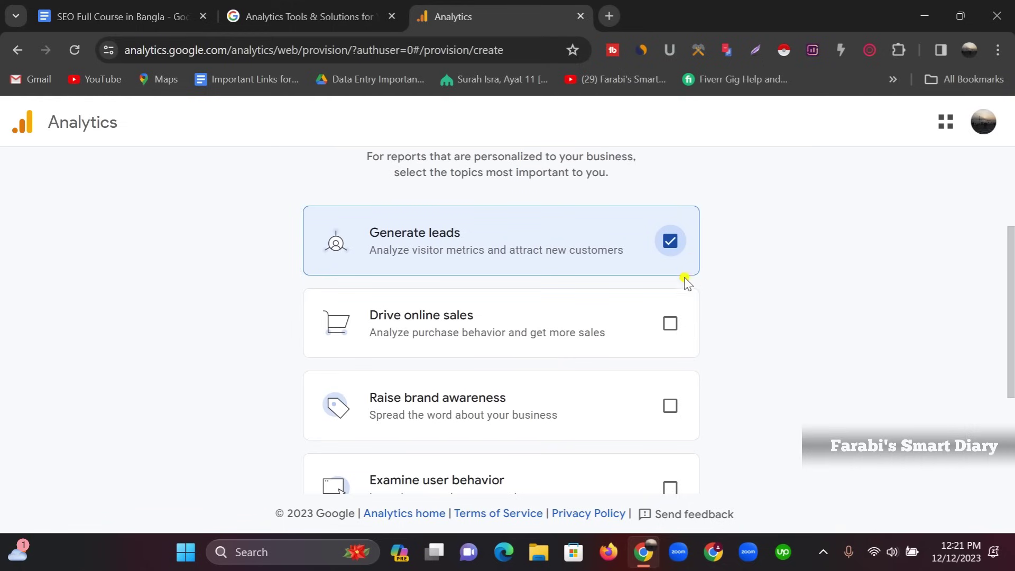
pyautogui.click(670, 323)
pyautogui.click(670, 406)
pyautogui.scroll(-3, 670, 390)
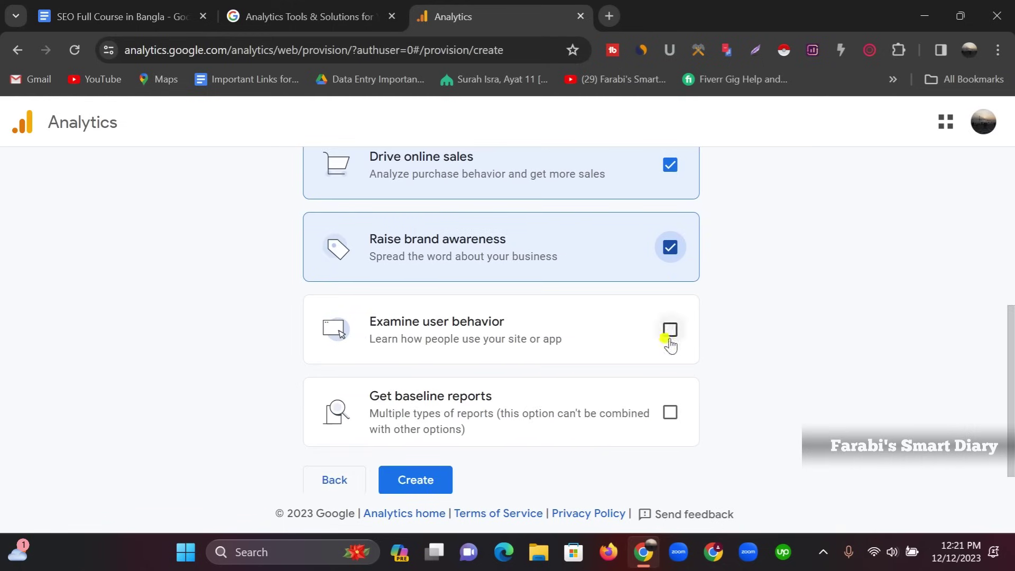
pyautogui.click(670, 339)
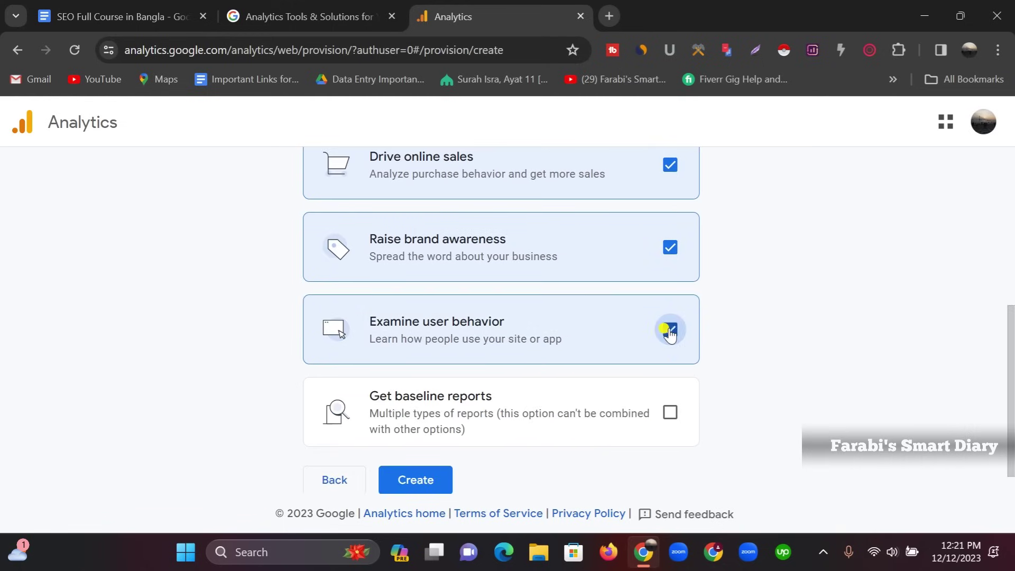
# Undo the Get baseline reports choice by re-ticking the four objectives, then submit with Create
pyautogui.click(670, 412)
pyautogui.scroll(3, 671, 374)
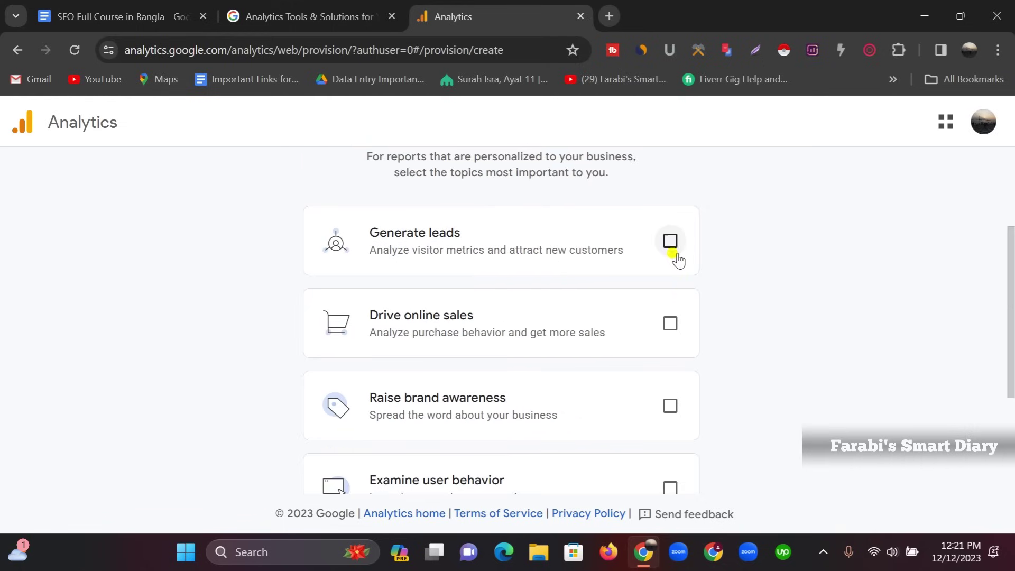
pyautogui.click(670, 241)
pyautogui.click(671, 323)
pyautogui.click(670, 405)
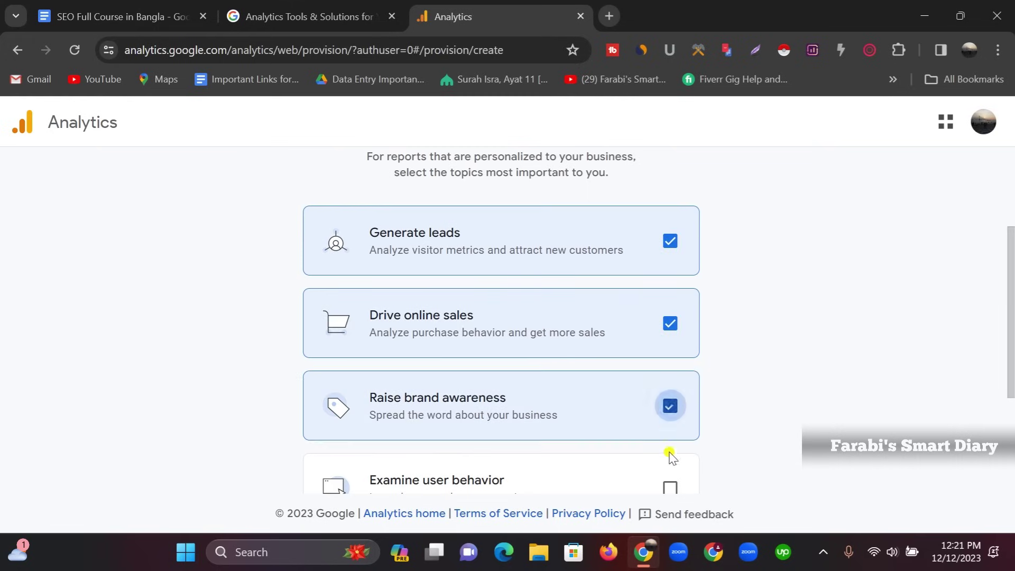
pyautogui.click(670, 487)
pyautogui.scroll(-3, 680, 428)
pyautogui.scroll(-1, 581, 426)
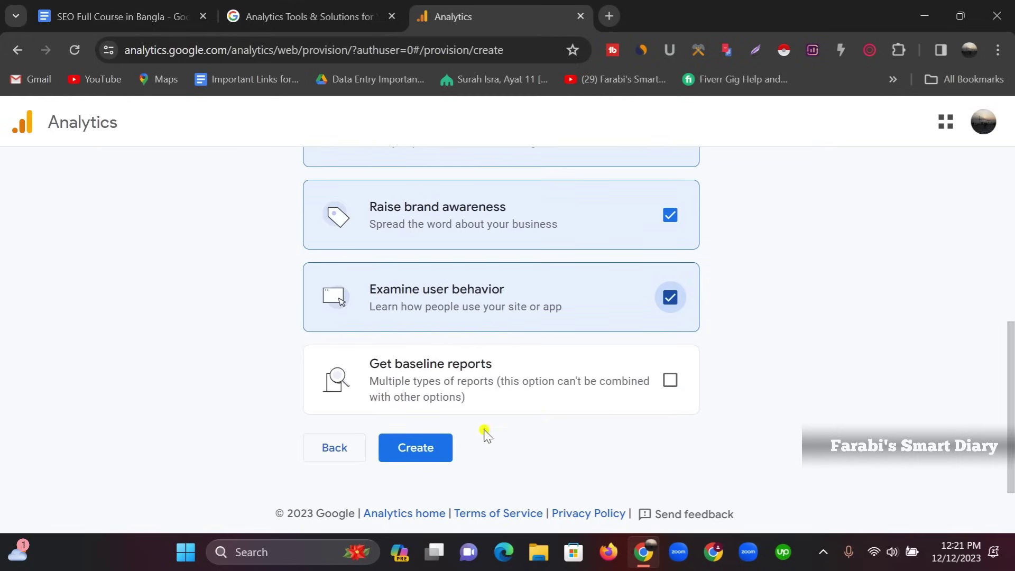
pyautogui.click(409, 454)
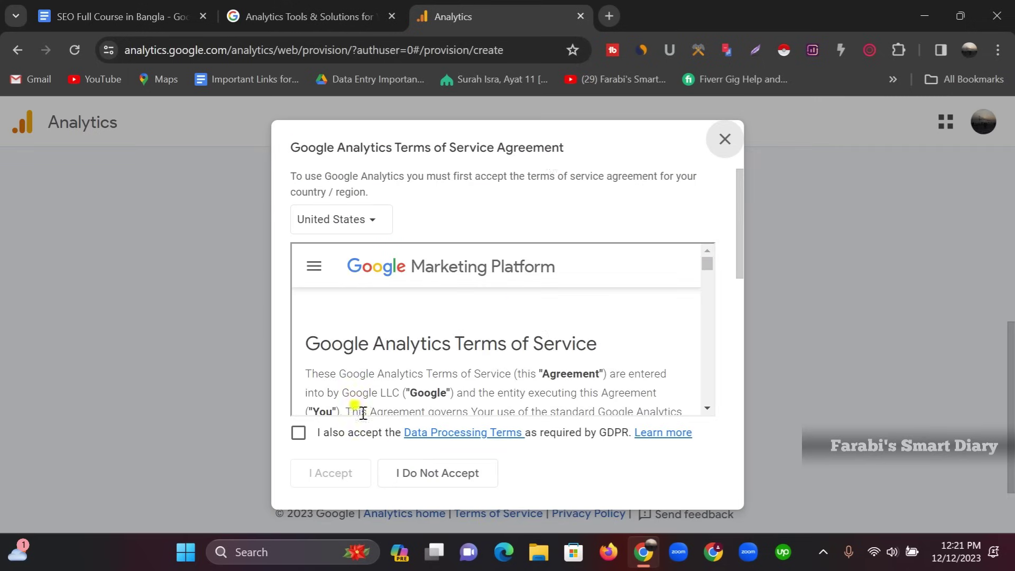
# Accept the GDPR Data Processing Terms and Controller-Controller Data Protection Terms, then confirm with I Accept
pyautogui.scroll(-10, 495, 332)
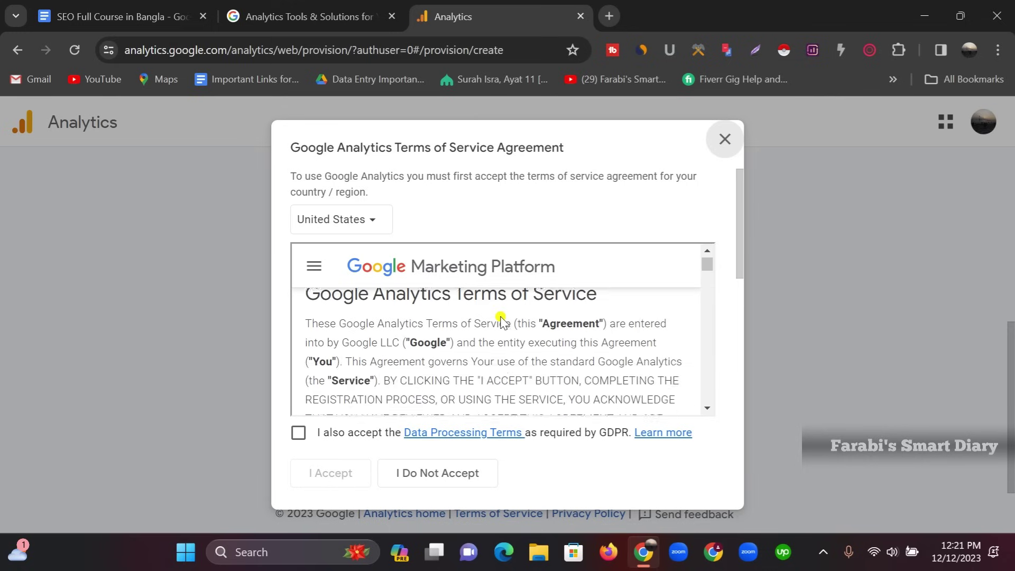
pyautogui.scroll(-15, 483, 328)
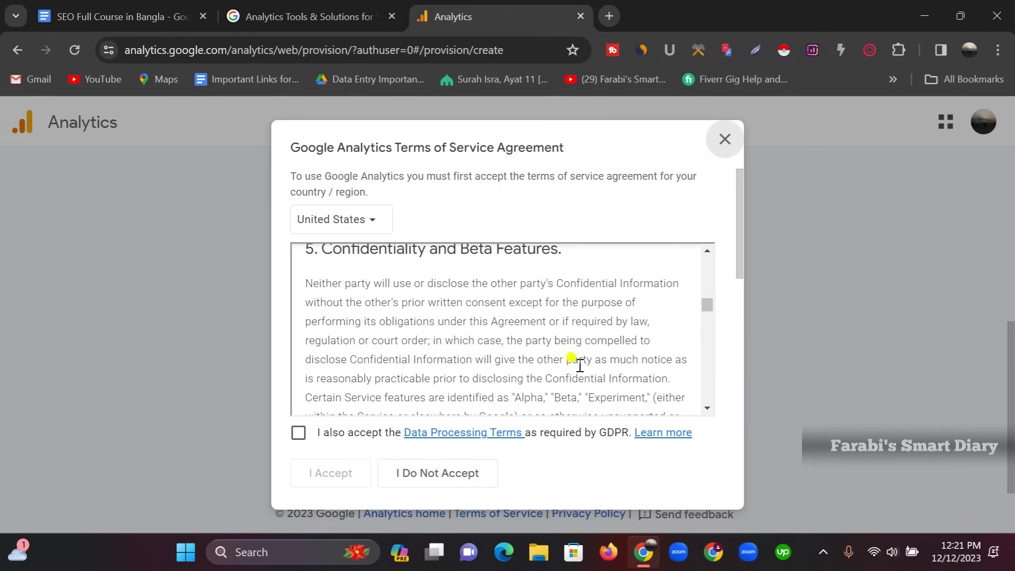
pyautogui.scroll(-4, 580, 365)
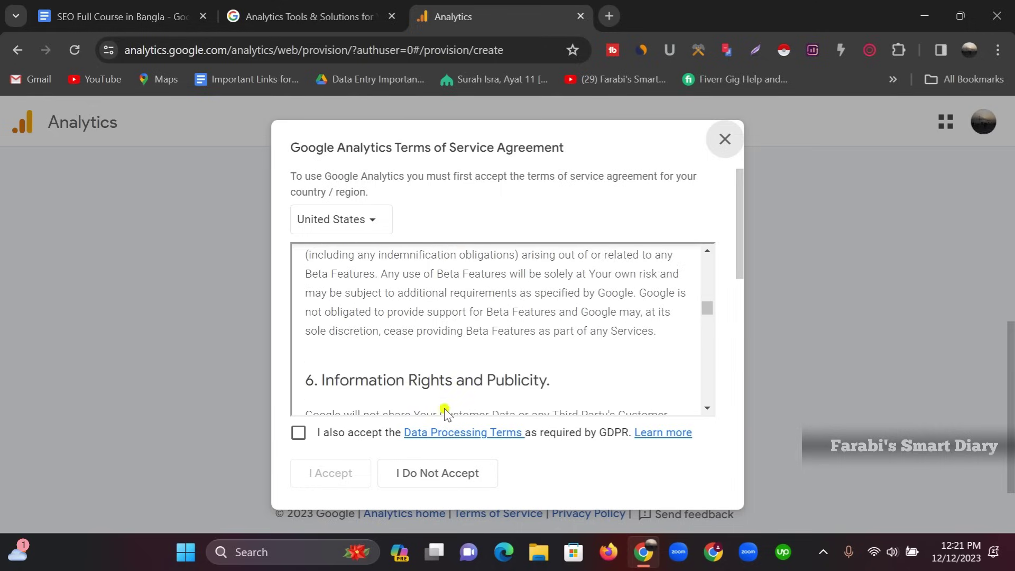
pyautogui.click(298, 434)
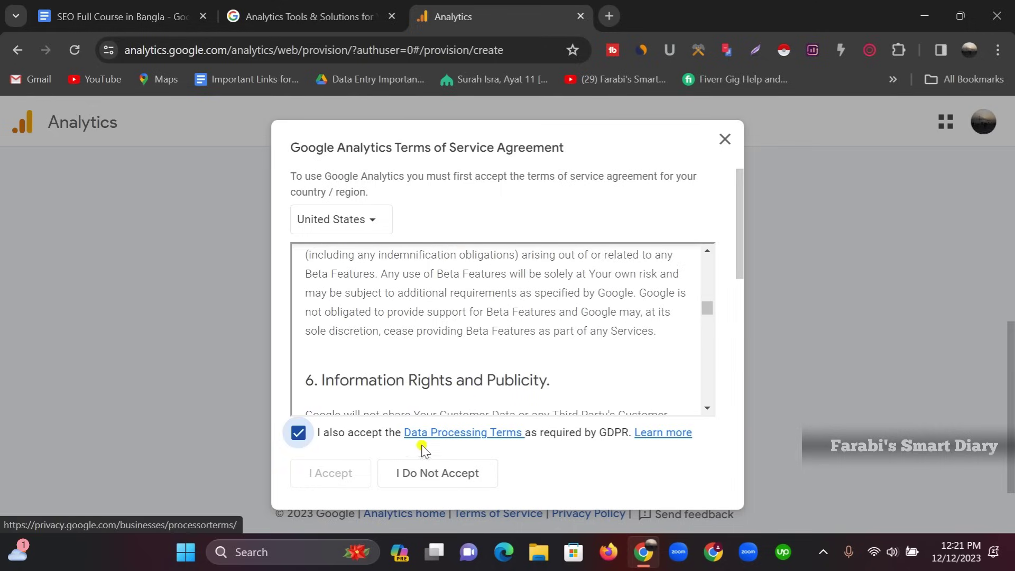
pyautogui.scroll(-6, 635, 376)
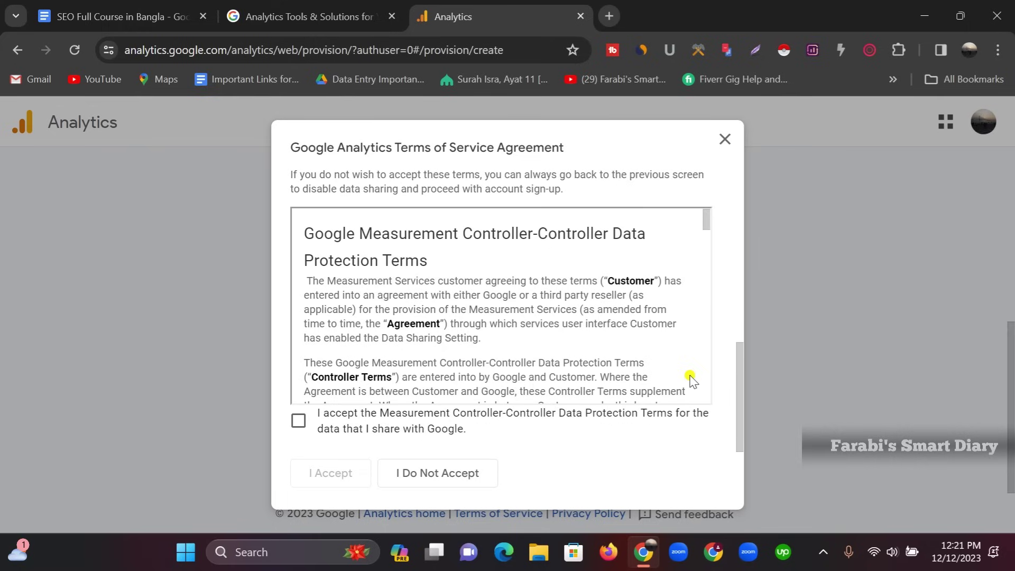
pyautogui.click(297, 421)
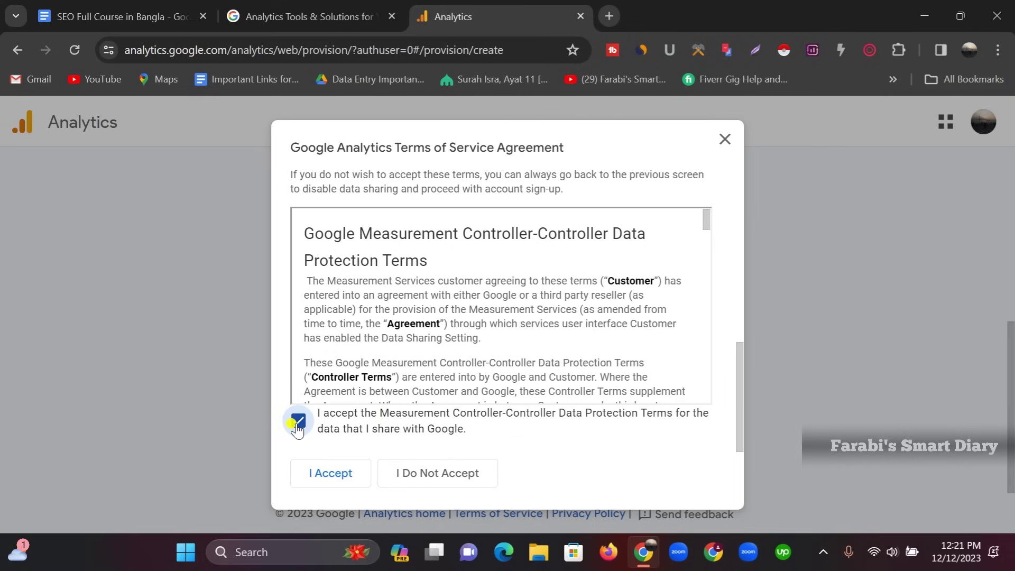
pyautogui.click(327, 475)
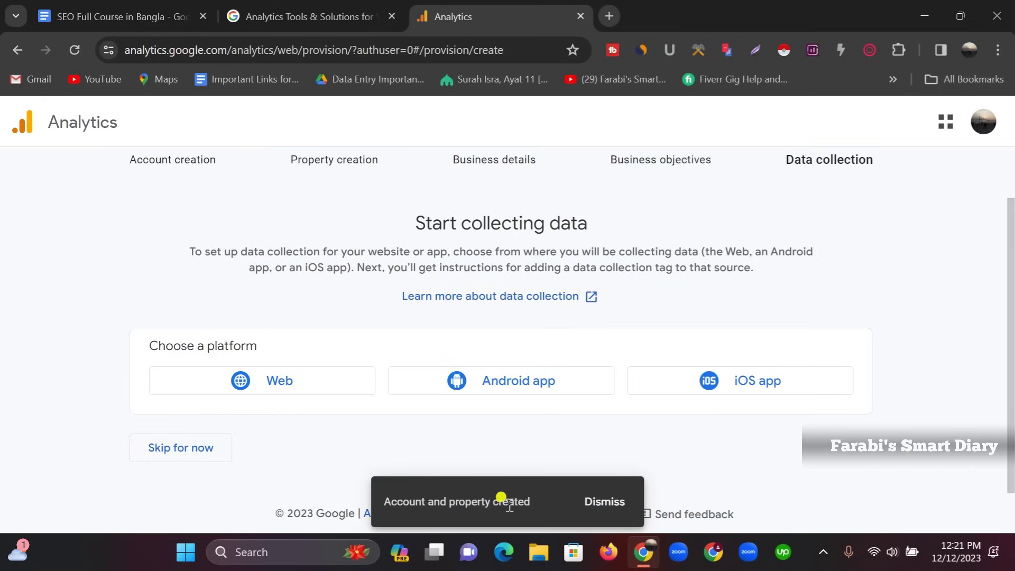
# Dismiss the 'Account and property created' notice and scroll to the Web, Android app and iOS app choices
pyautogui.click(566, 503)
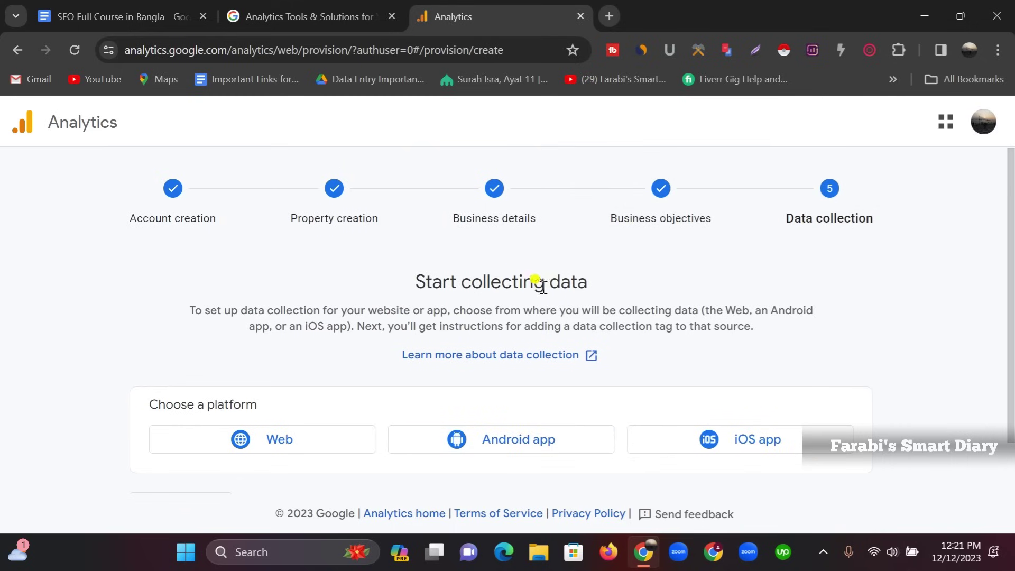
pyautogui.scroll(-1, 562, 288)
pyautogui.scroll(1, 555, 285)
pyautogui.scroll(-1, 277, 417)
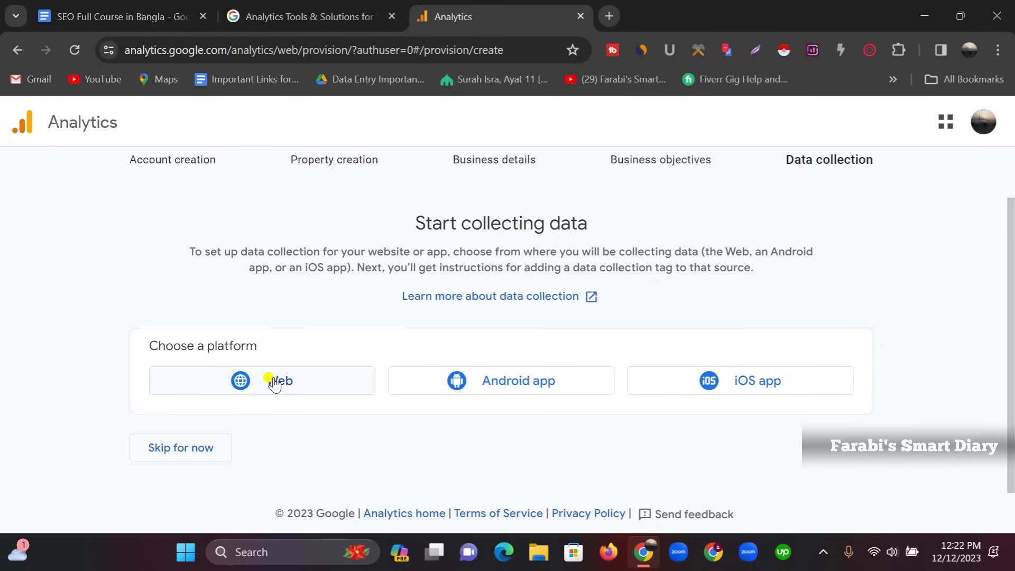
# Choose Web as the platform and enter a stream name for dev-farabissmartdiary.pantheonsite.io/
pyautogui.click(273, 382)
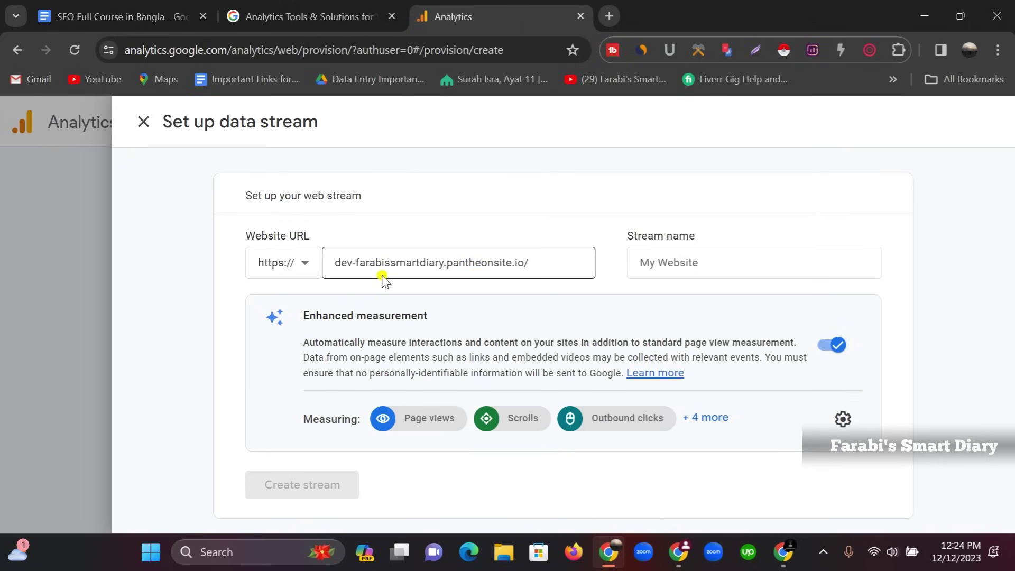
pyautogui.click(666, 265)
pyautogui.write('Fara')
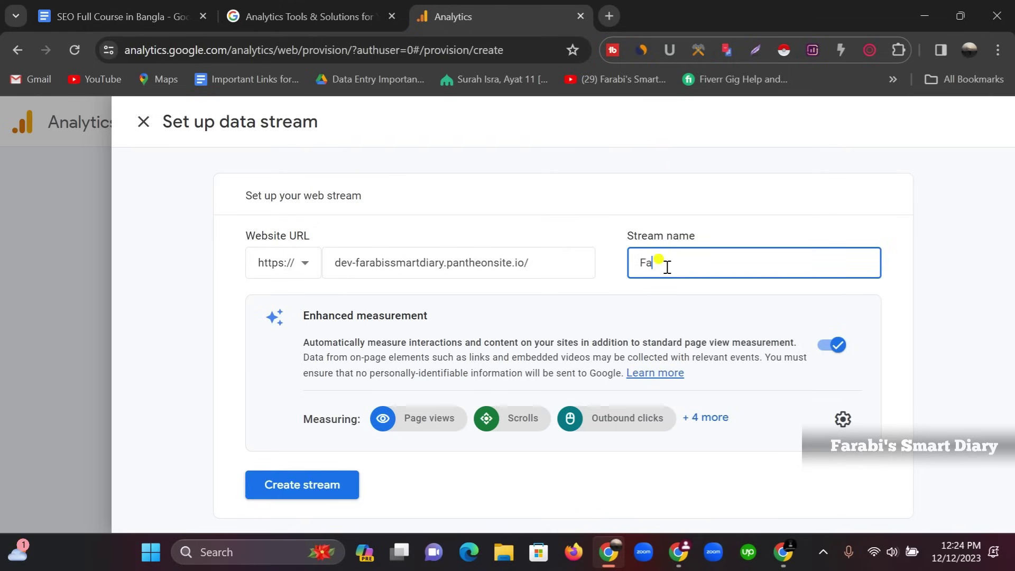
pyautogui.write('bi Adnan')
# Create the web stream and review its WooCommerce tag instructions showing measurement ID G-G3BNP6NFXX
pyautogui.click(288, 489)
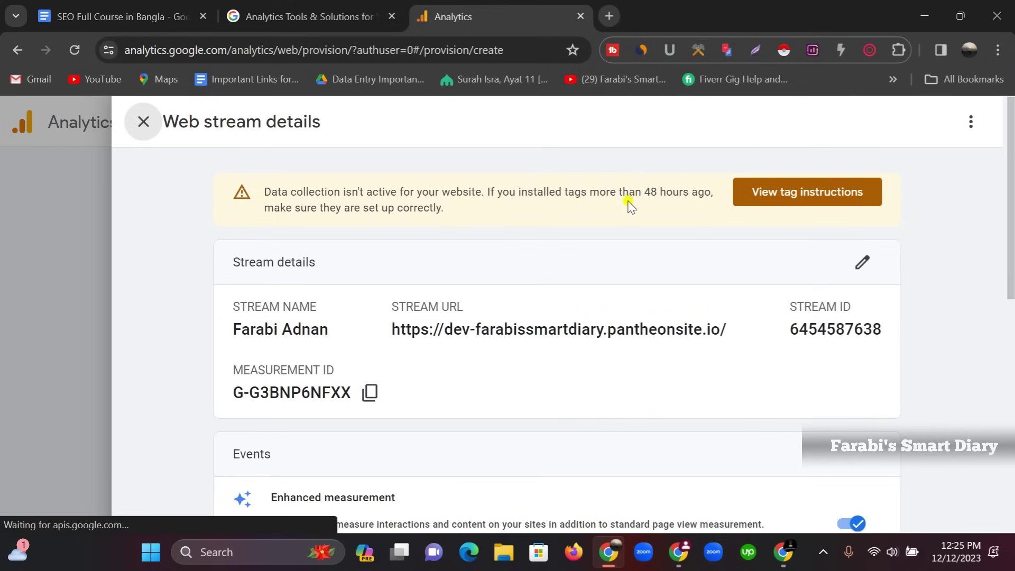
pyautogui.click(750, 191)
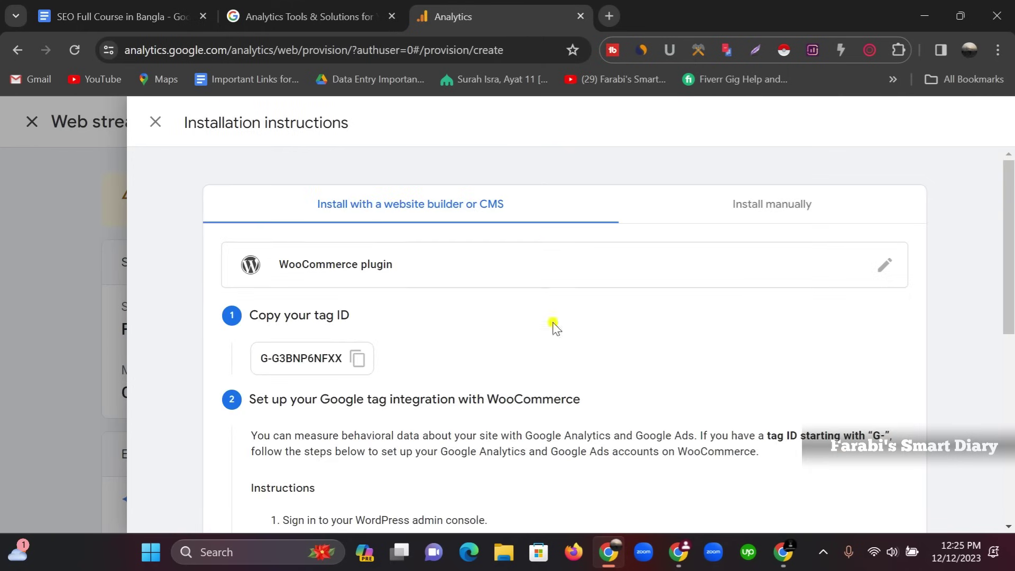
pyautogui.scroll(-8, 536, 275)
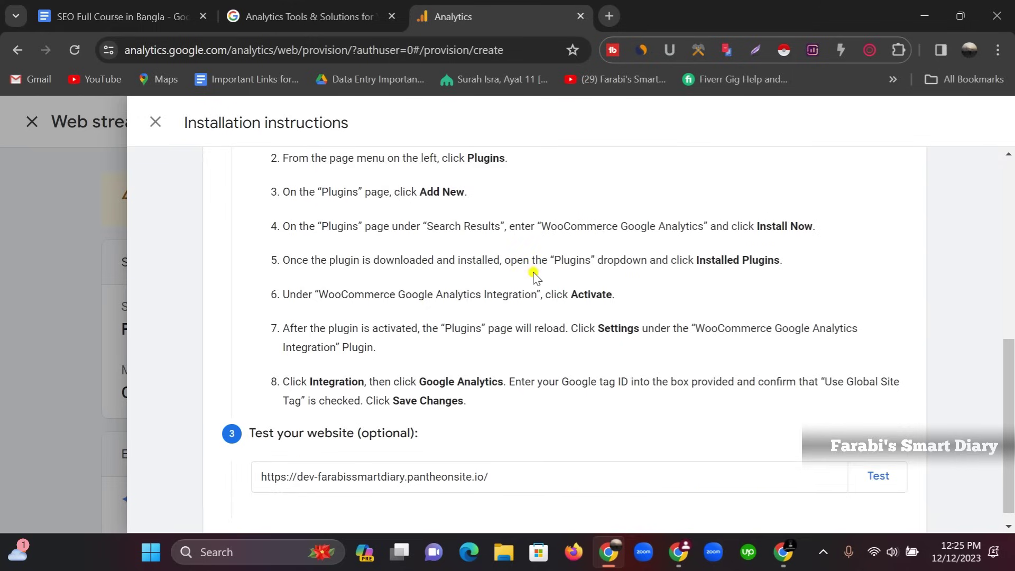
pyautogui.scroll(8, 534, 312)
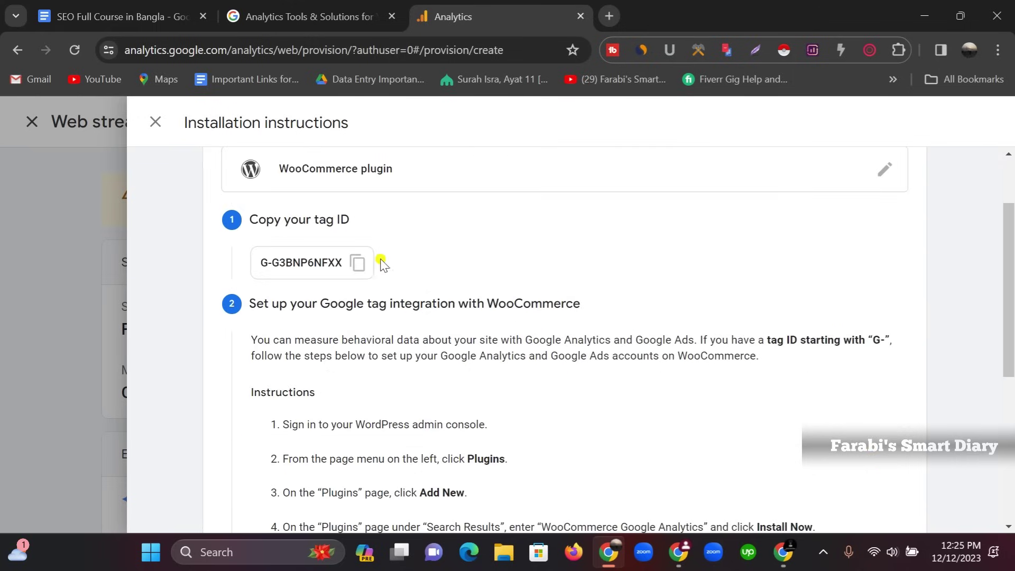
pyautogui.scroll(1, 529, 249)
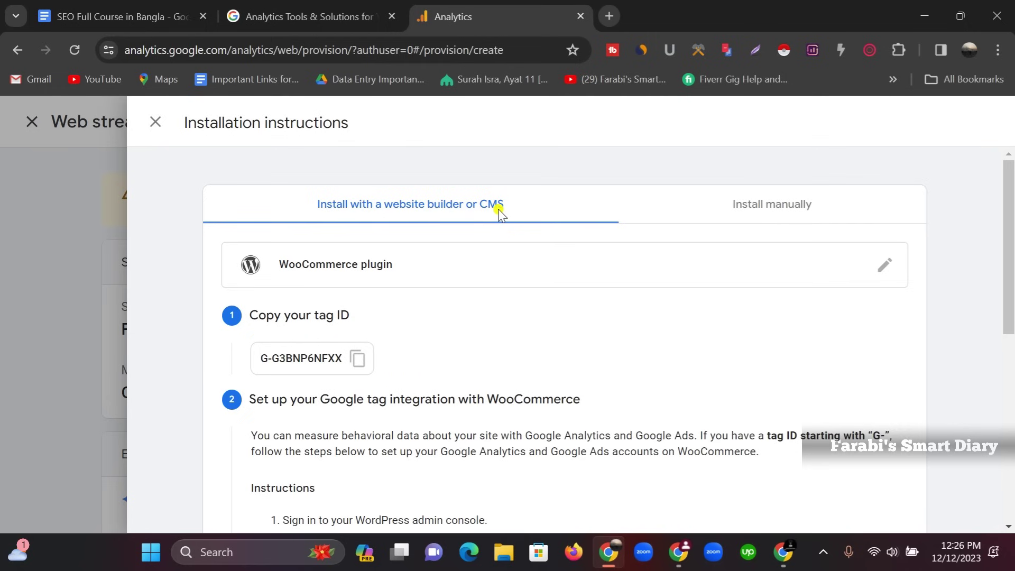
# Show the manual gtag snippet, highlight '<head' in its description, then switch to the Organic Store window
pyautogui.click(758, 209)
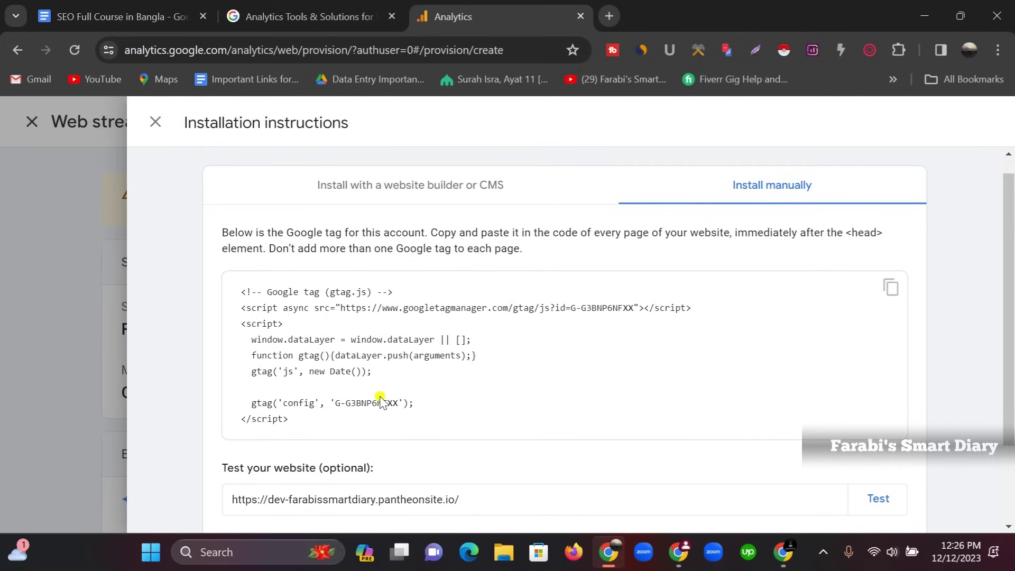
pyautogui.scroll(1, 404, 415)
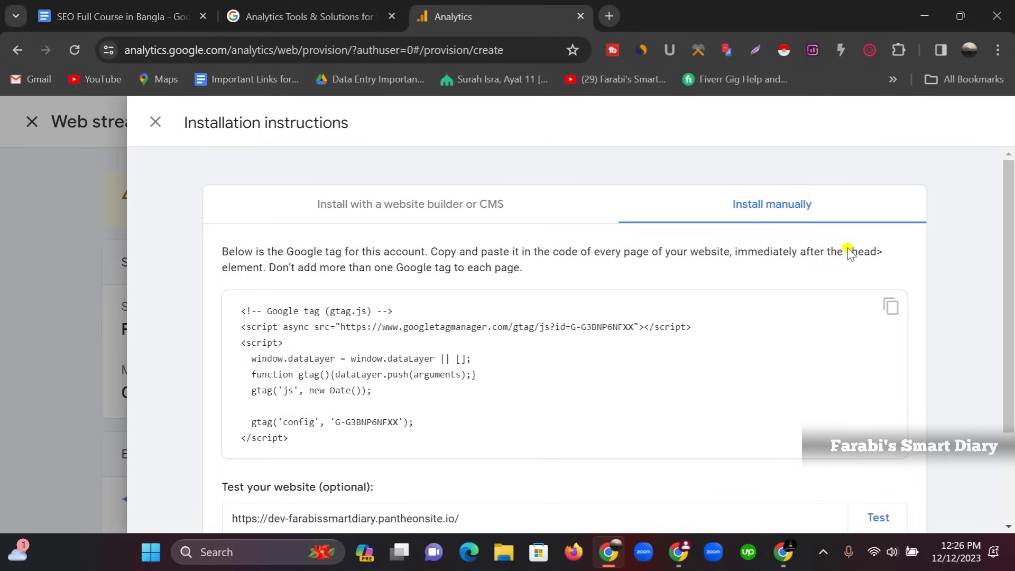
pyautogui.moveTo(847, 252); pyautogui.dragTo(877, 252)
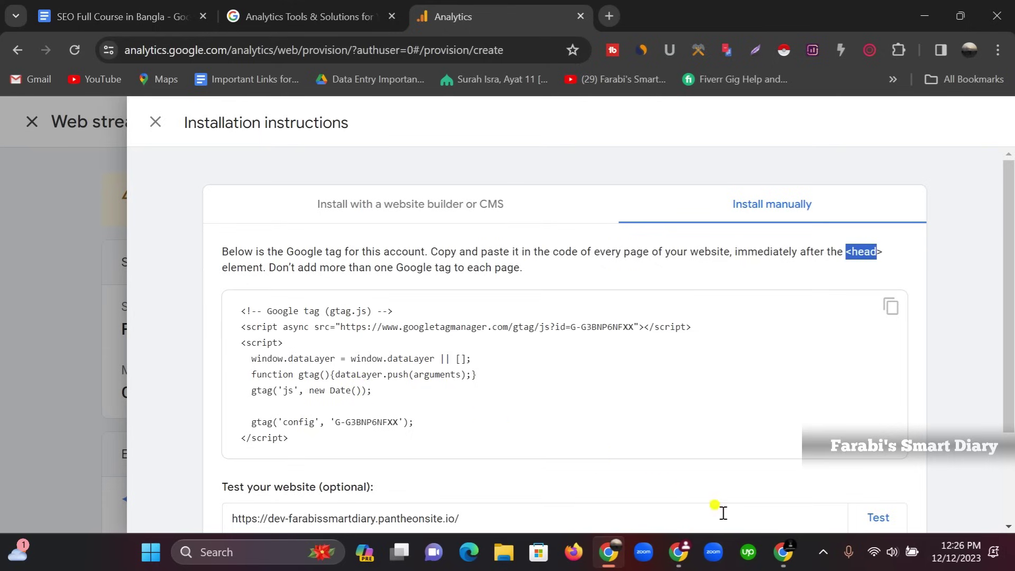
pyautogui.click(783, 552)
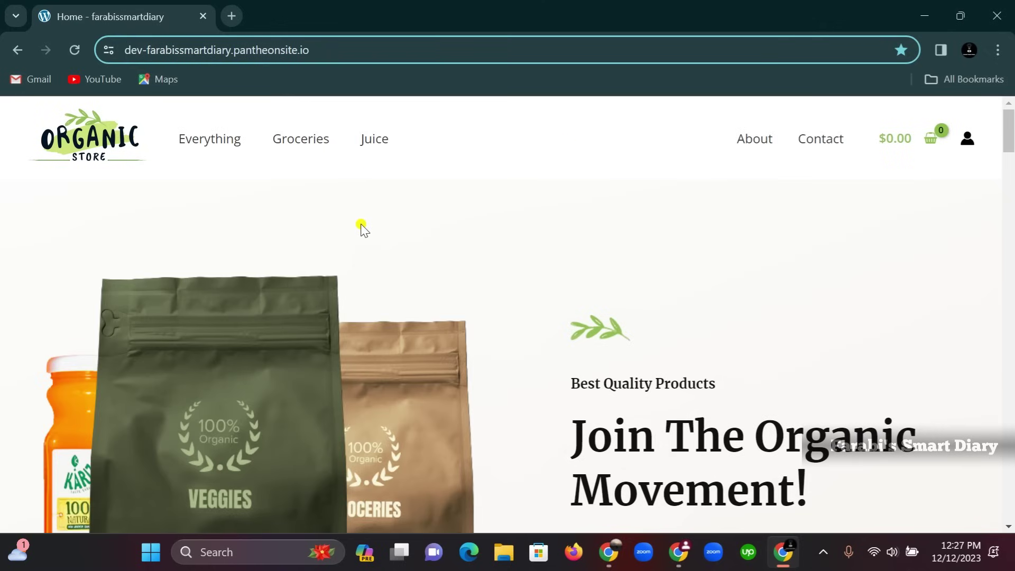
# Go to the site's /wp-admin login page
pyautogui.click(334, 42)
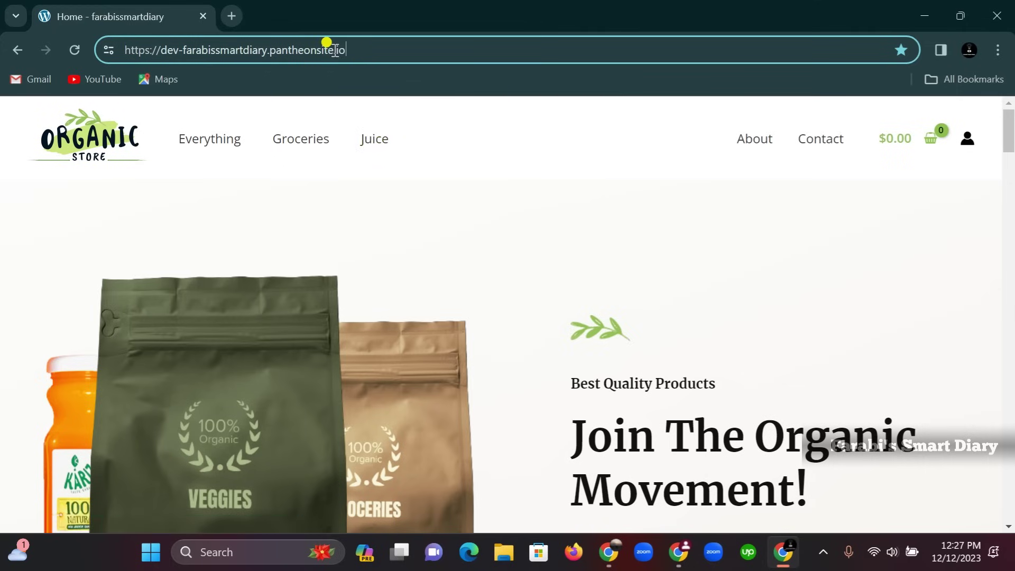
pyautogui.write('/')
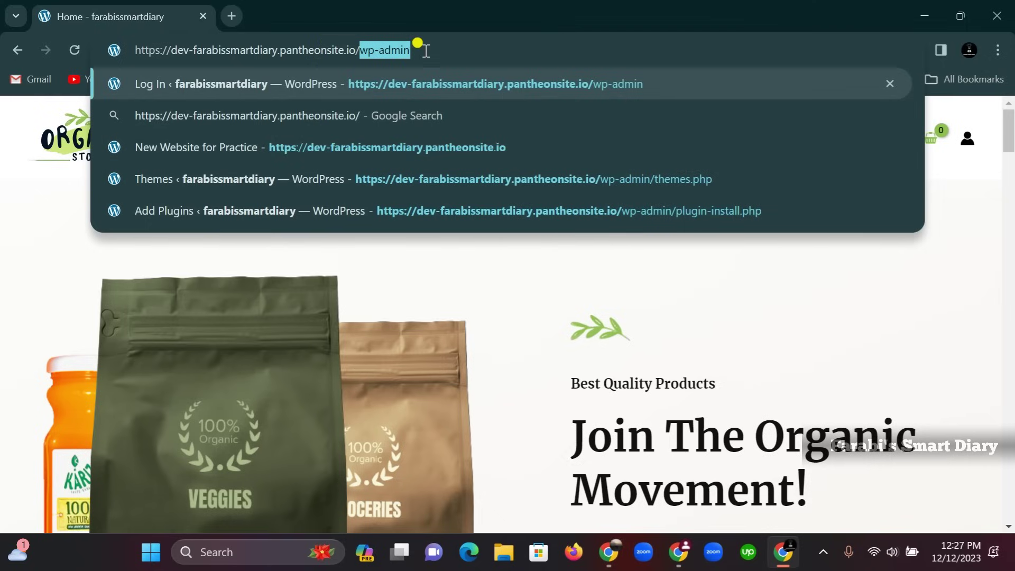
pyautogui.press('Return')
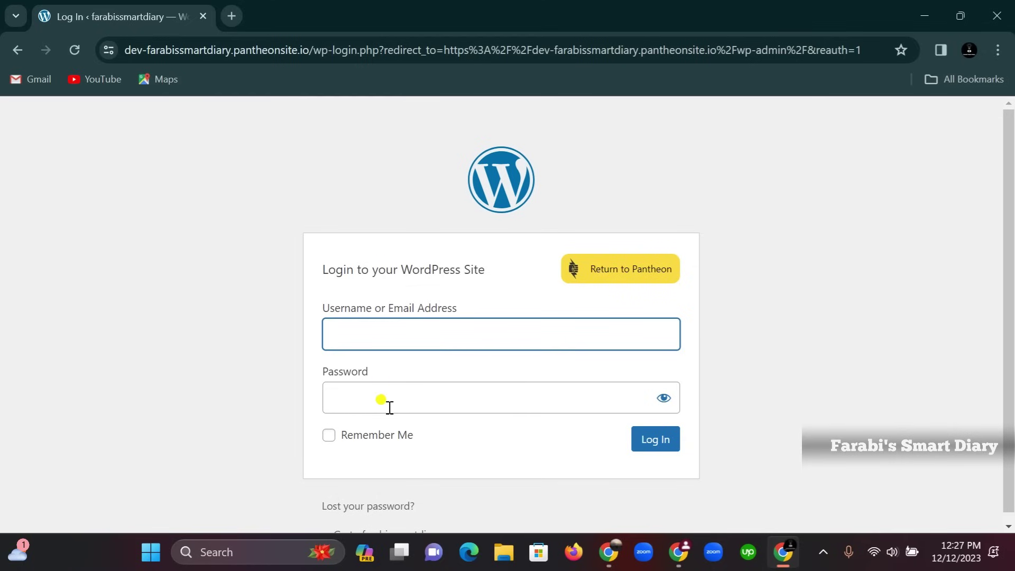
# Fill in the saved username from autofill and enter the account password
pyautogui.click(512, 334)
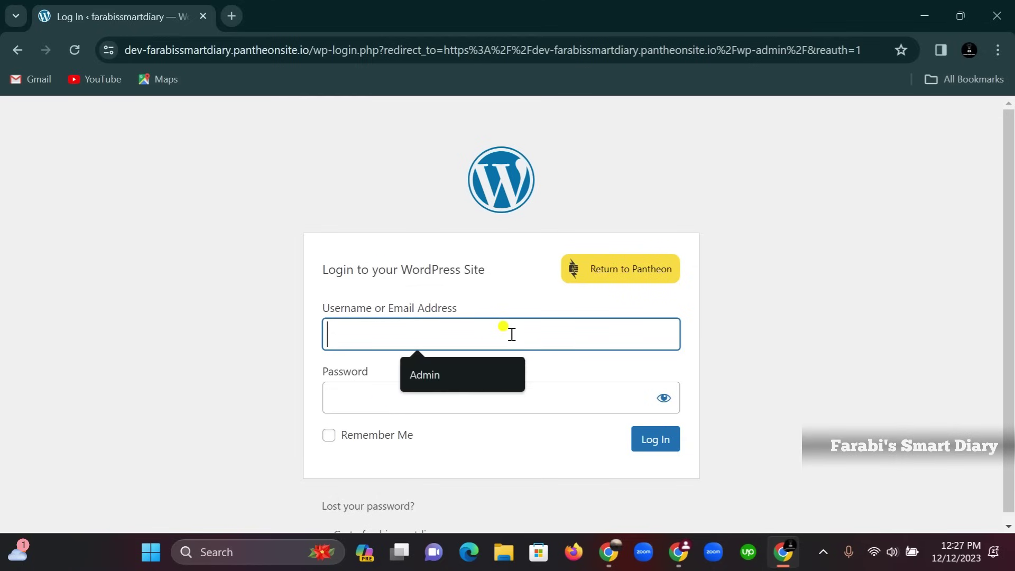
pyautogui.click(492, 373)
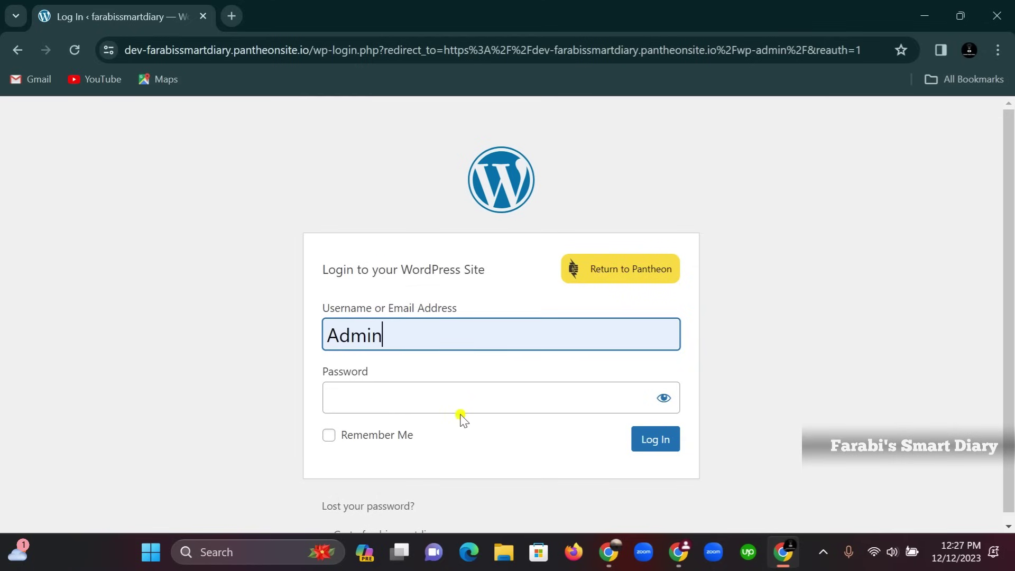
pyautogui.click(461, 396)
pyautogui.write('a')
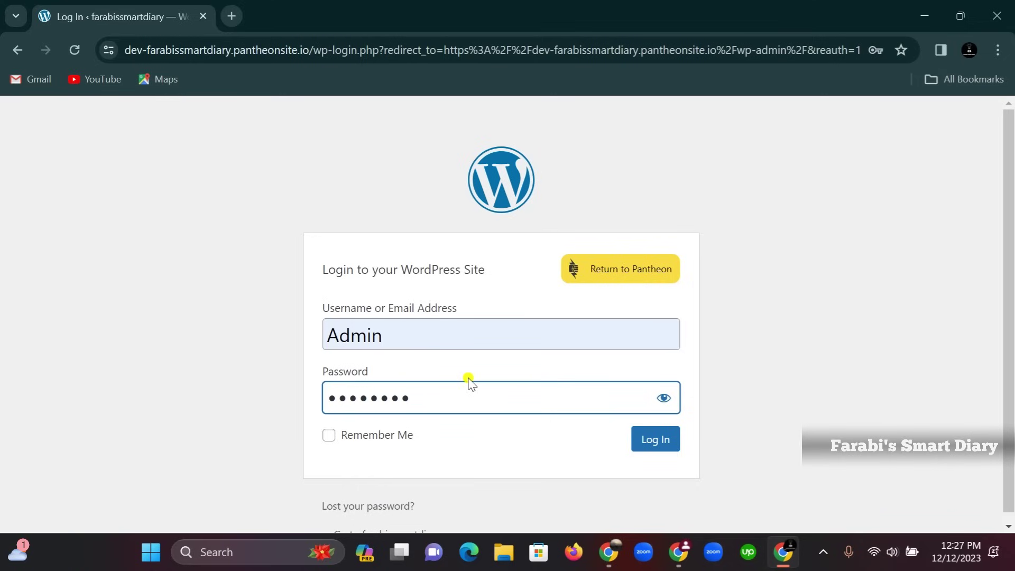
# Log in to the WordPress dashboard and go to Plugins > Add New Plugin
pyautogui.click(647, 443)
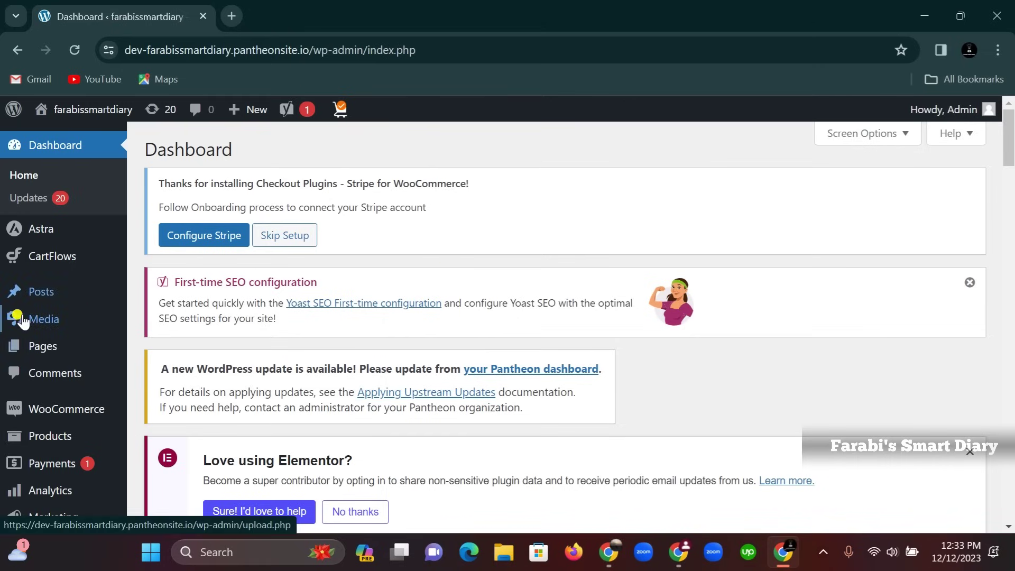
pyautogui.scroll(-5, 61, 328)
pyautogui.moveTo(62, 345)
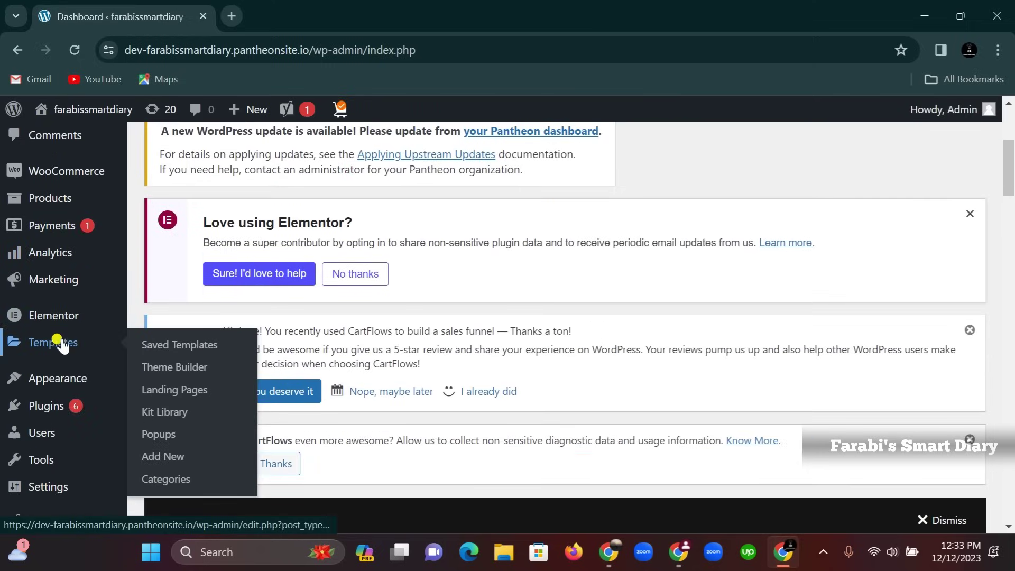
pyautogui.moveTo(50, 417)
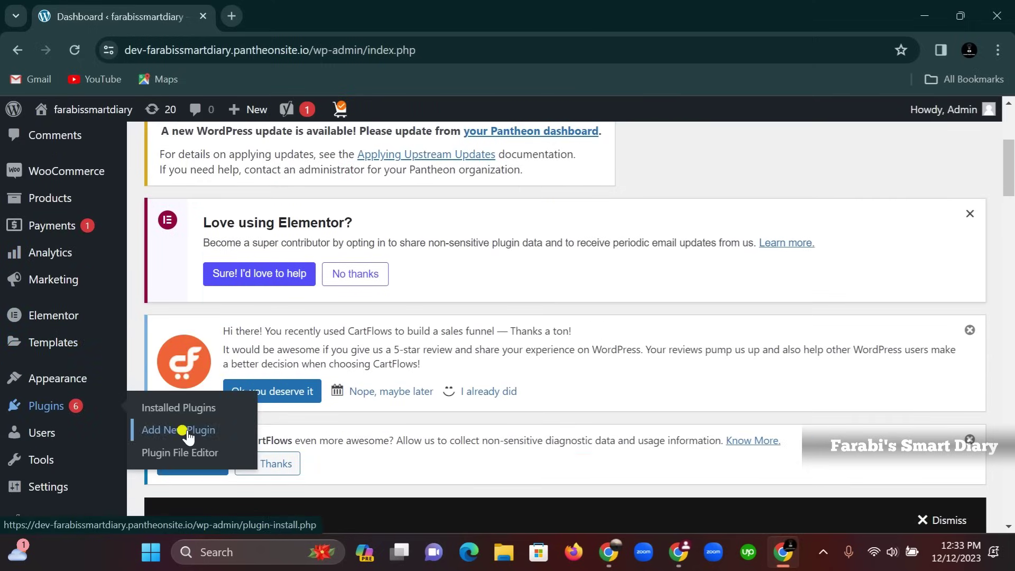
pyautogui.click(168, 433)
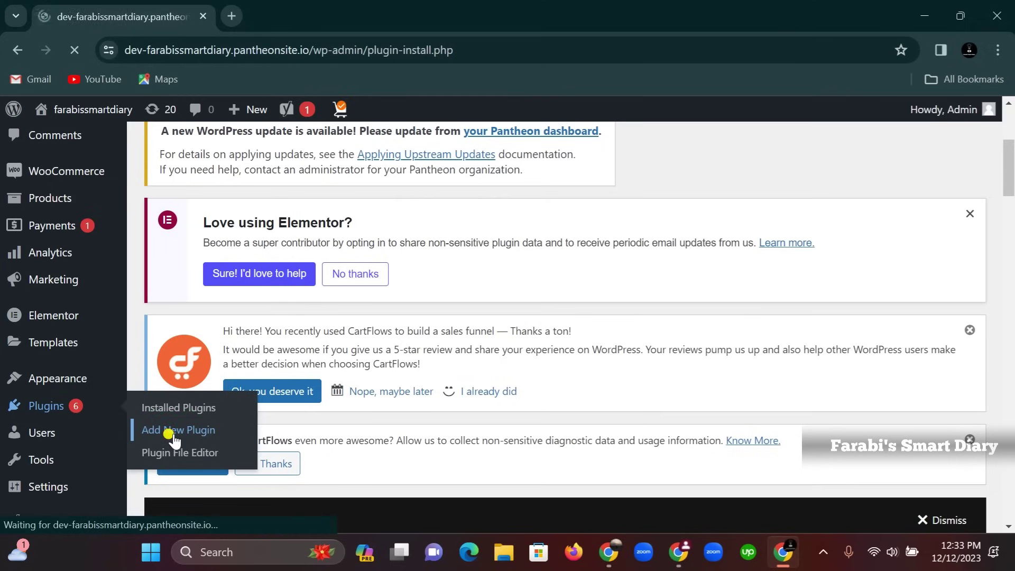